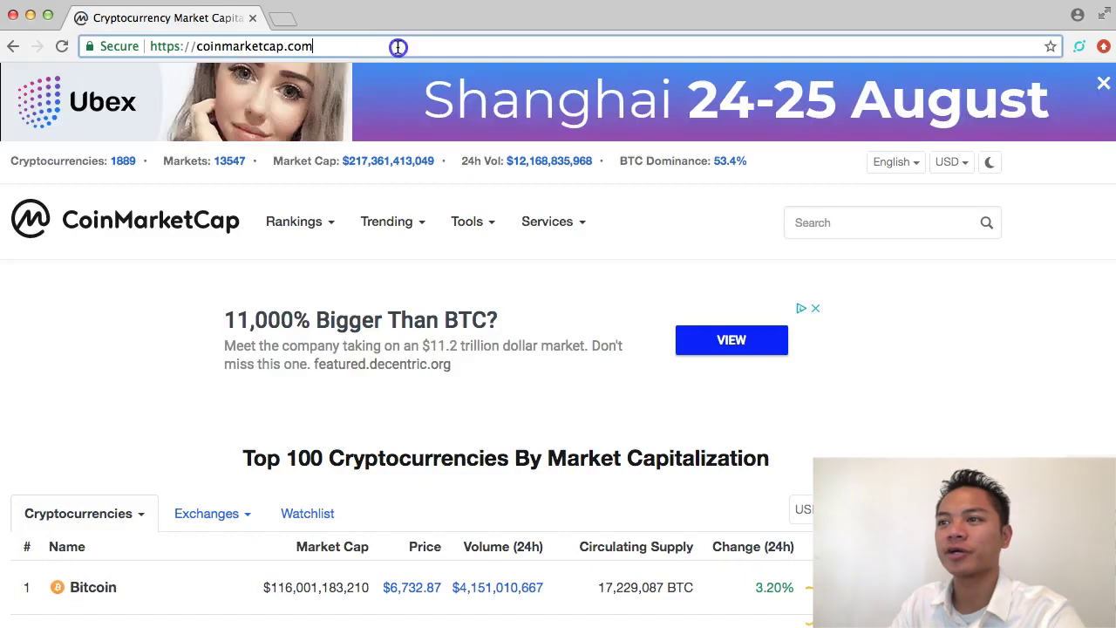
Find Siacoin in CoinMarketCap's top 100 cryptocurrencies list and open its currency page
click(398, 46)
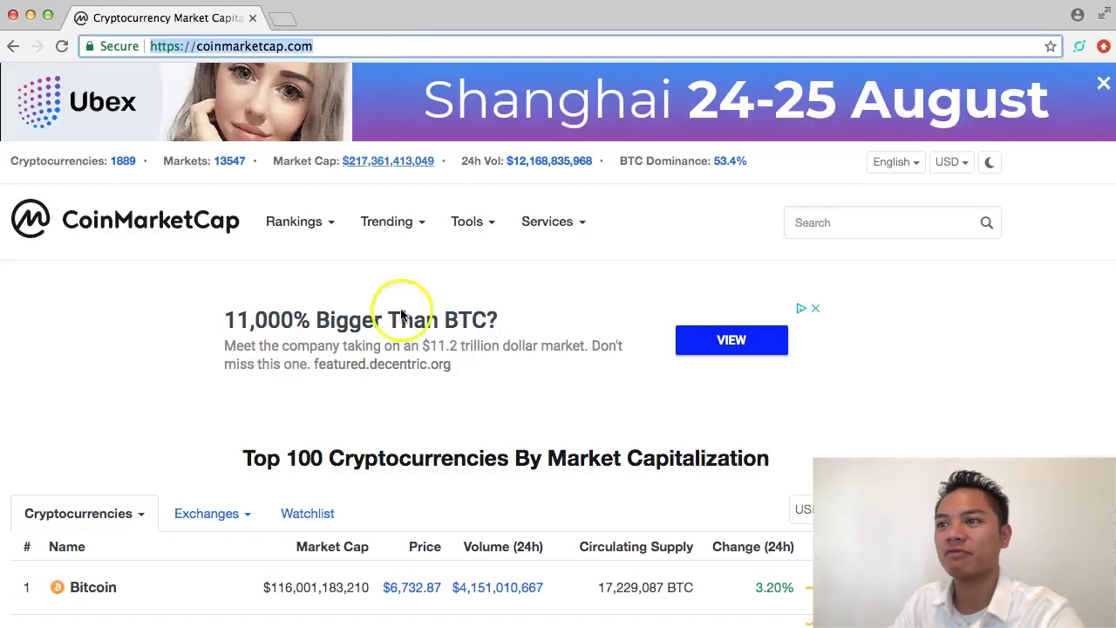
scroll(401, 440, down, 4)
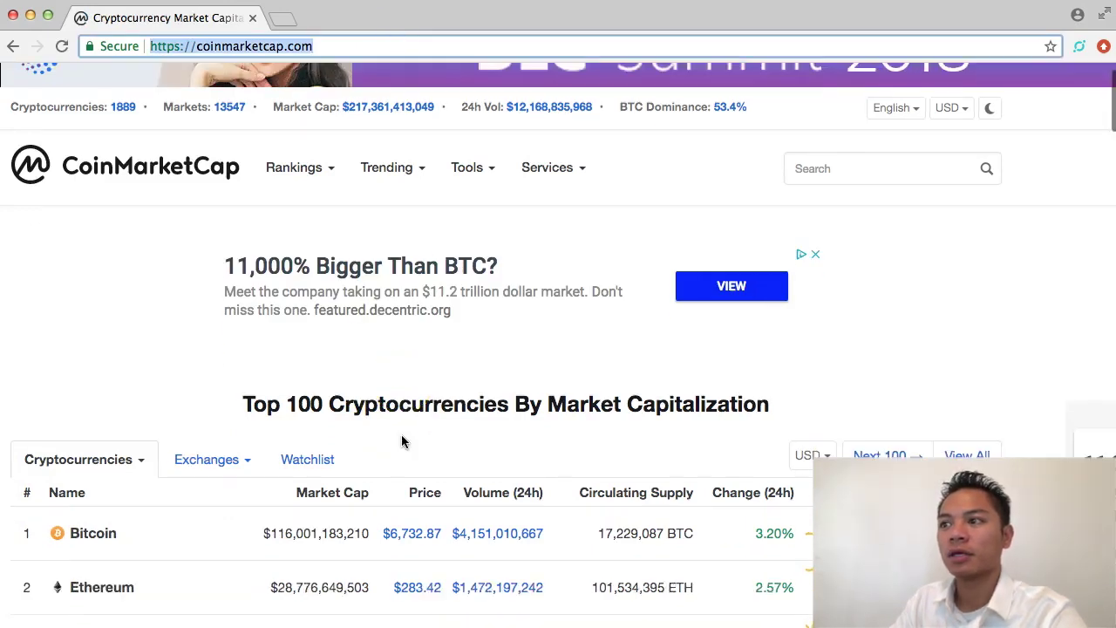
scroll(402, 441, down, 10)
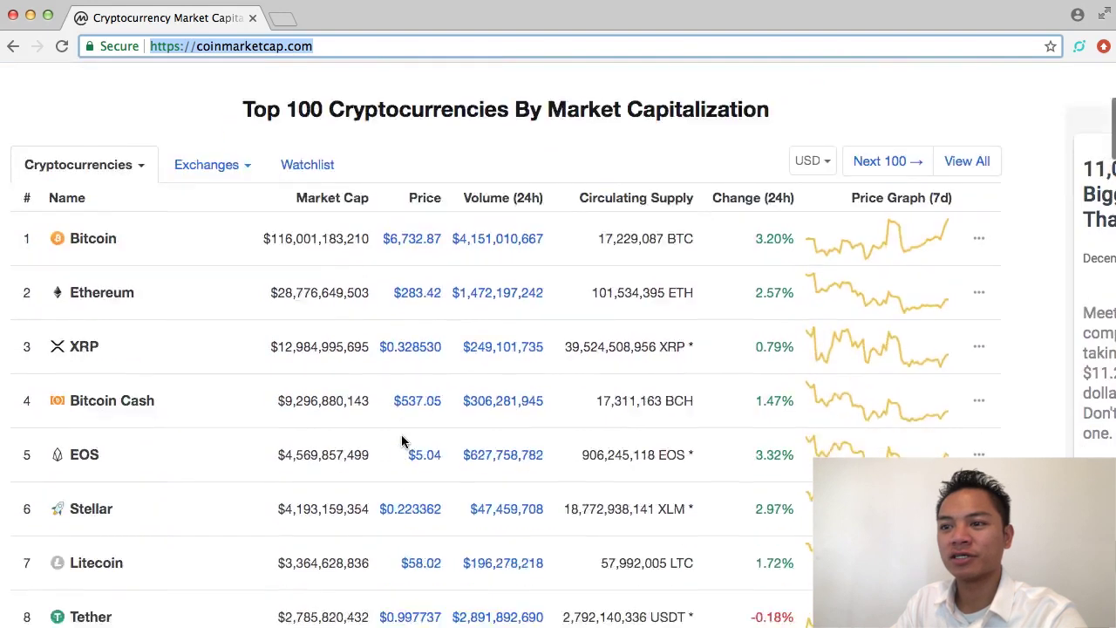
scroll(402, 433, down, 10)
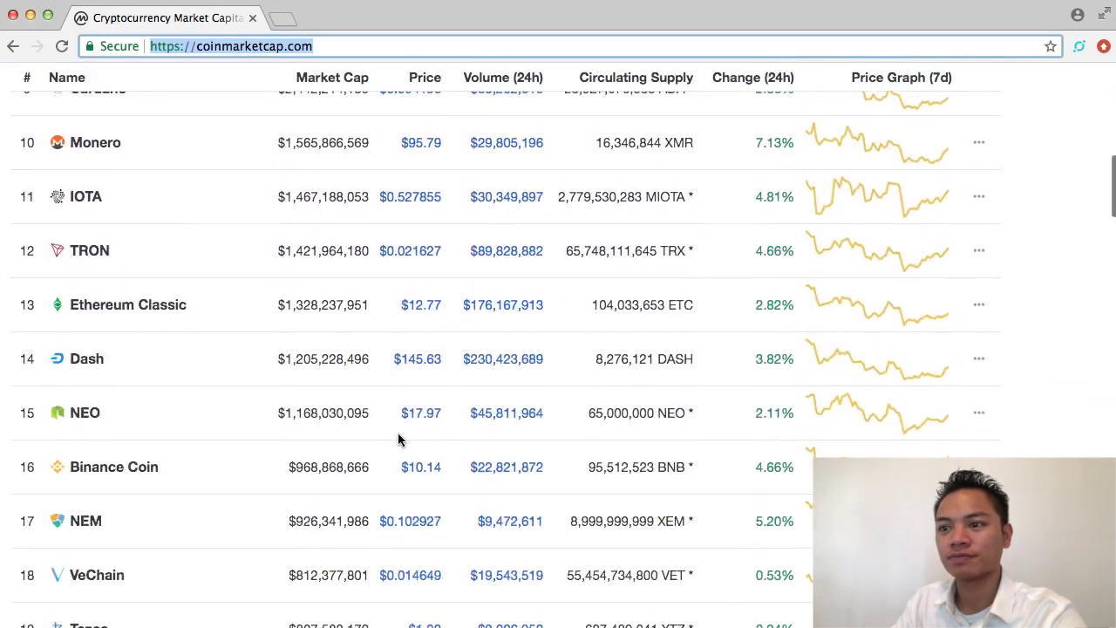
scroll(398, 440, down, 20)
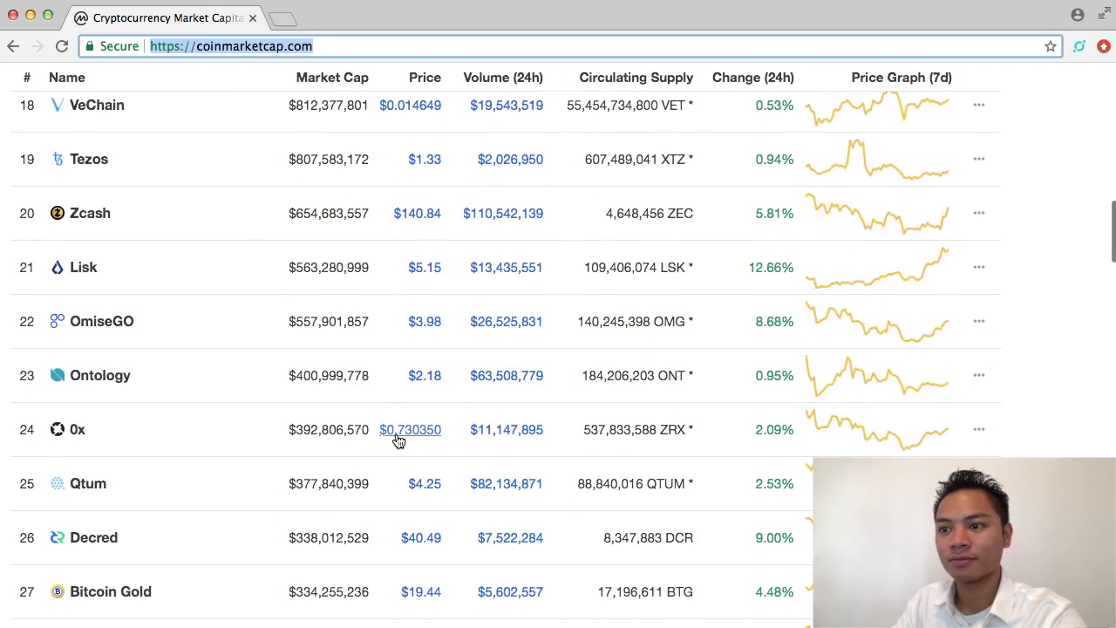
click(102, 384)
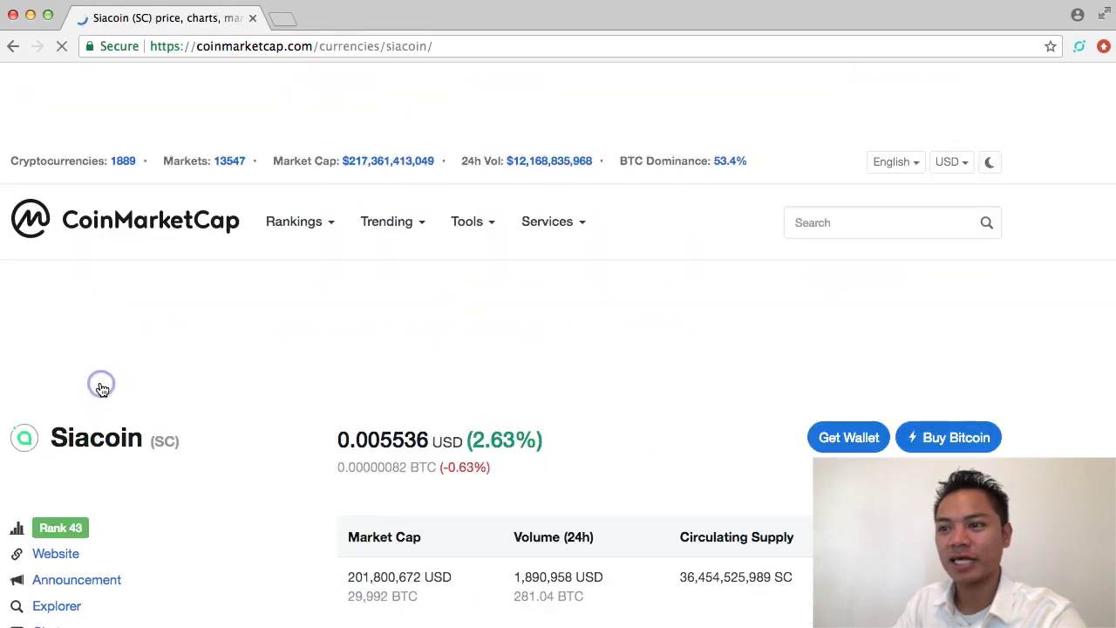
Open the official project website linked in Siacoin's details
scroll(328, 428, down, 2)
scroll(327, 427, down, 2)
click(57, 347)
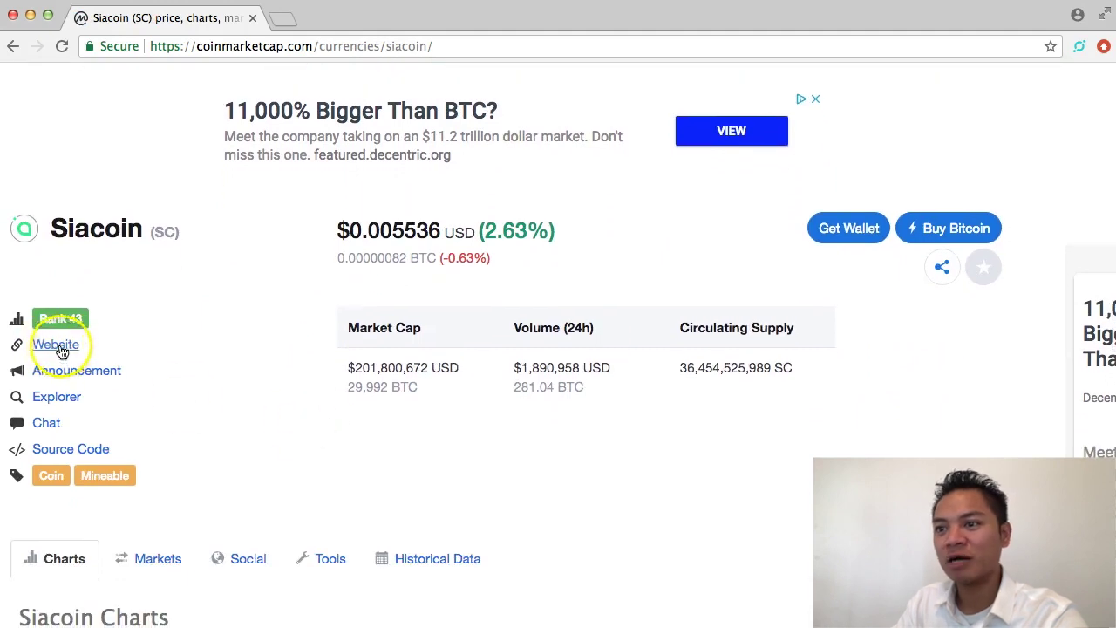
click(54, 349)
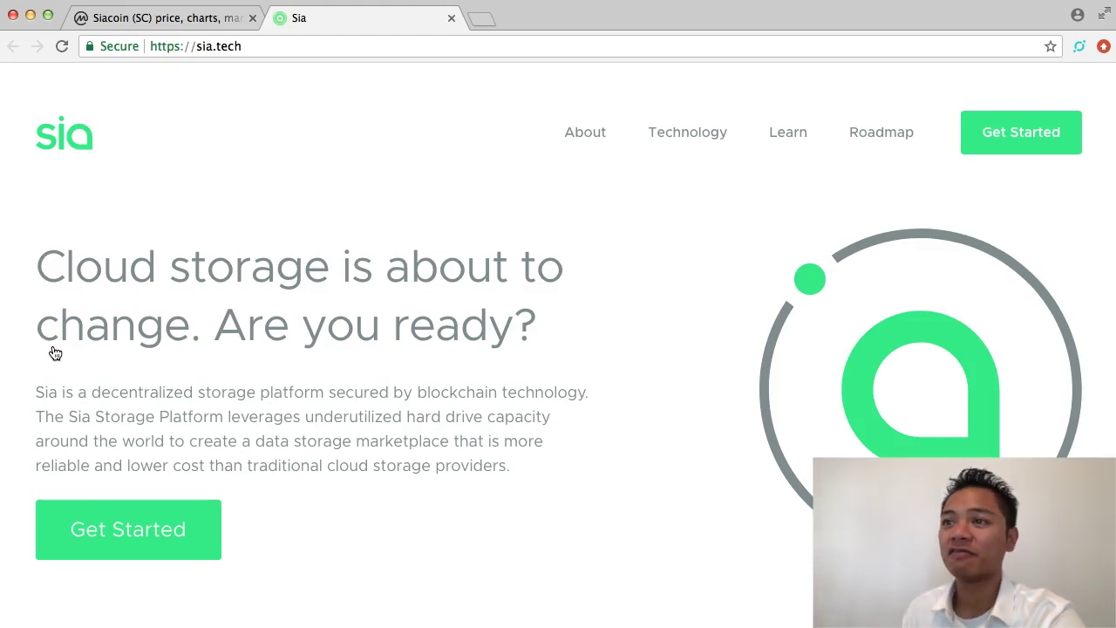
Examine the connection security information for sia.tech, including the secure connection heading
click(89, 47)
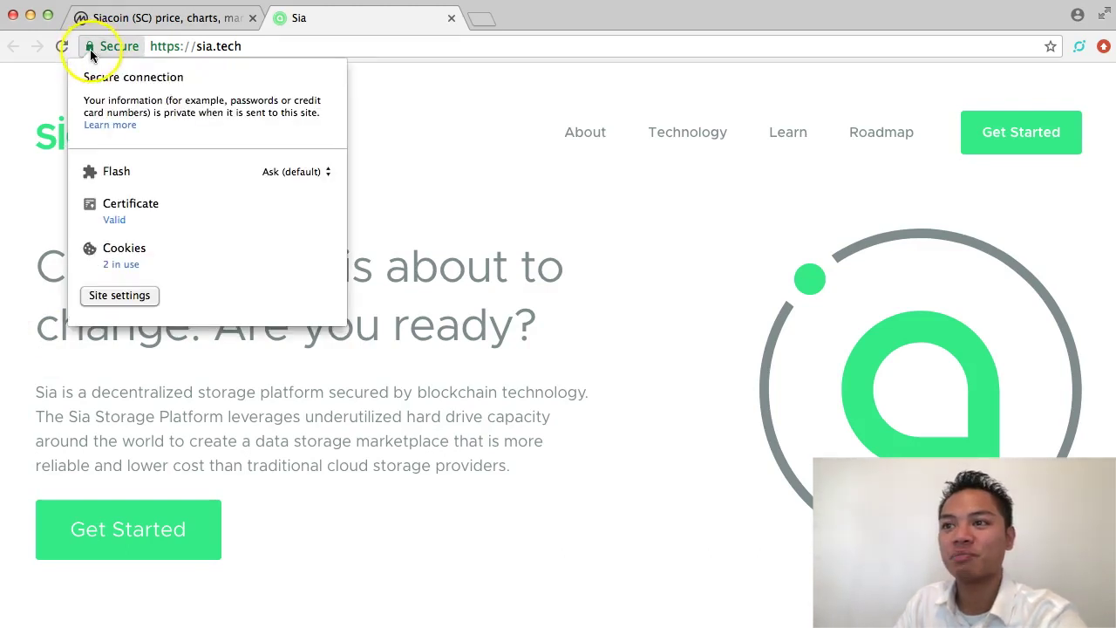
drag(86, 77, 181, 80)
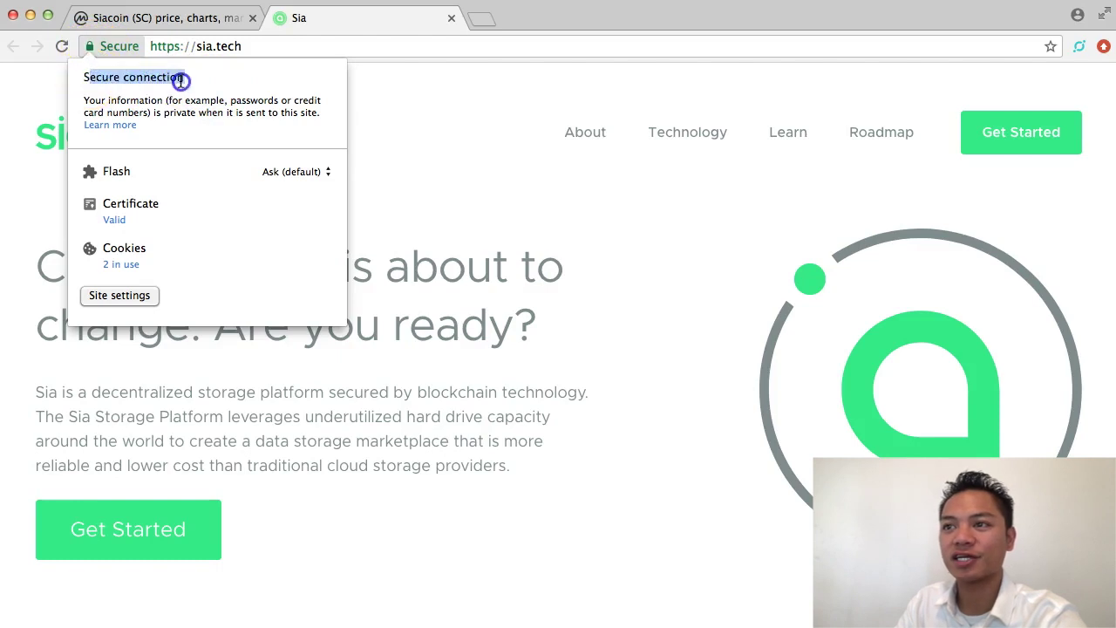
click(381, 99)
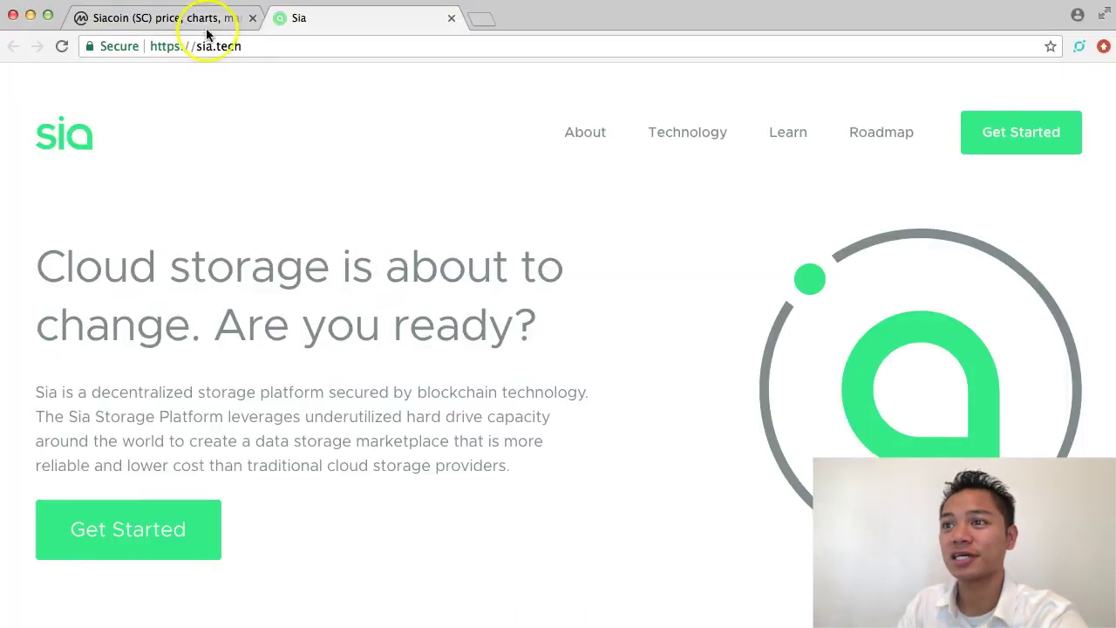
click(207, 24)
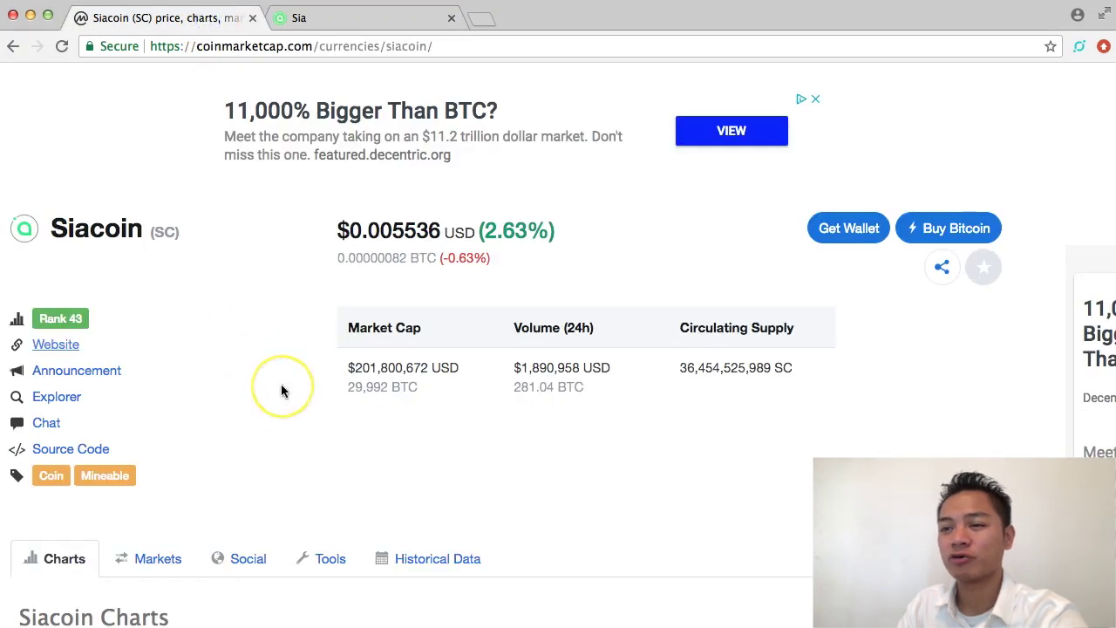
scroll(281, 390, down, 3)
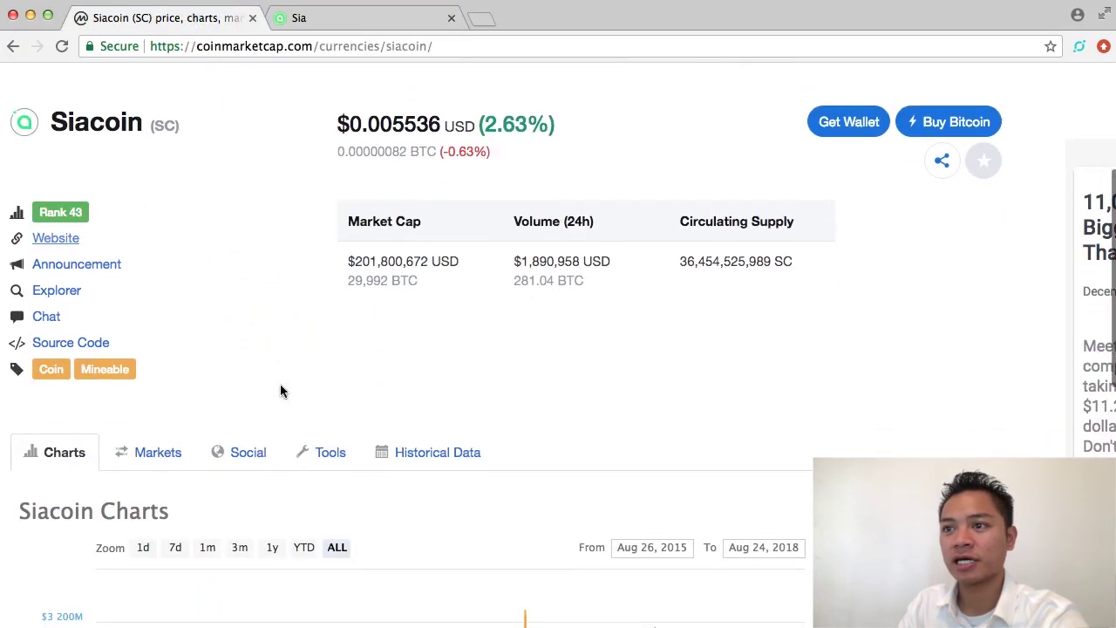
click(232, 438)
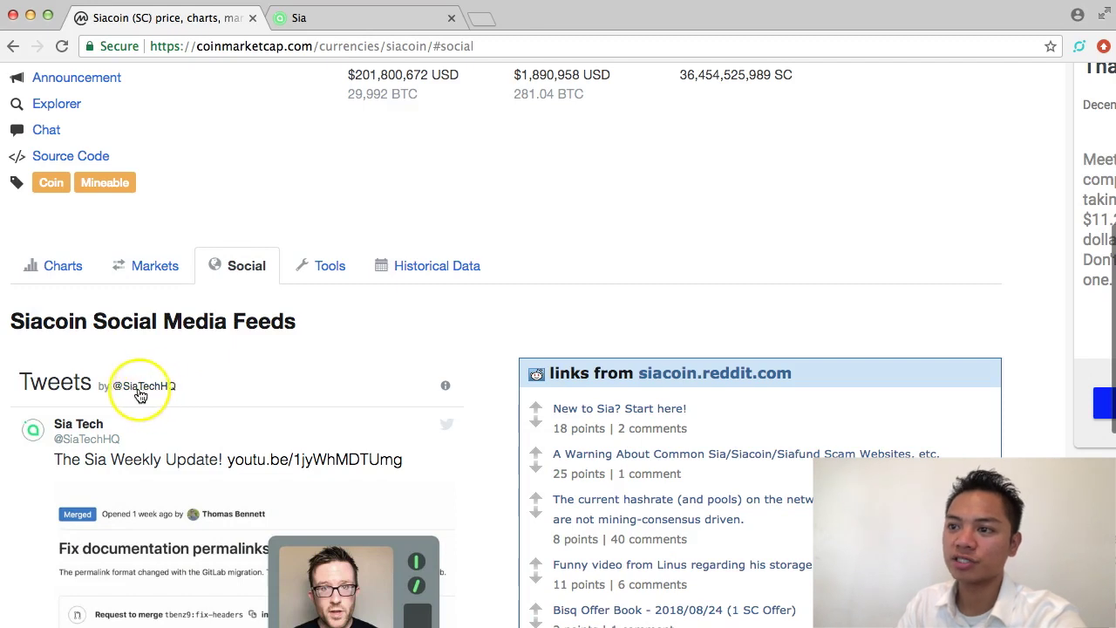
click(150, 387)
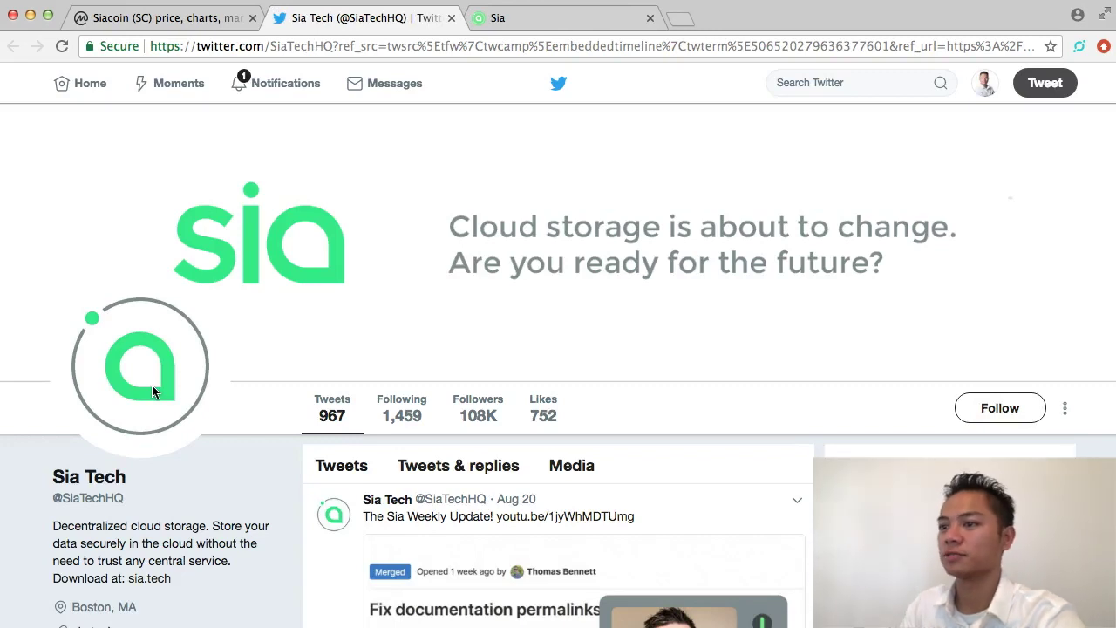
Review the Sia Tech Twitter profile's followers and description, and open the sia.tech website linked there
scroll(491, 423, down, 2)
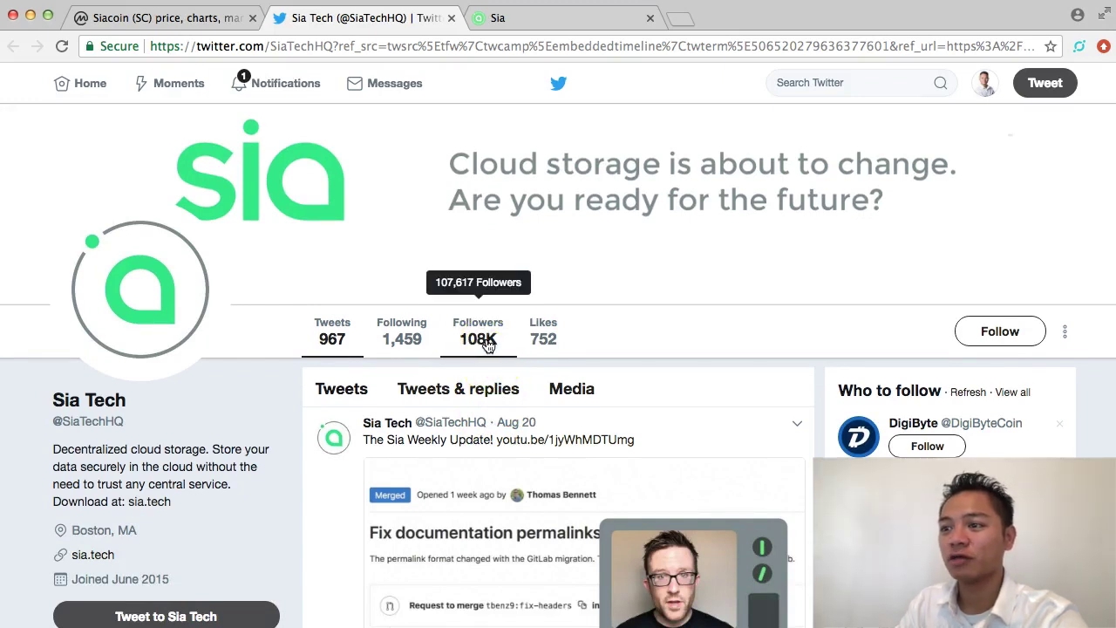
scroll(476, 346, down, 1)
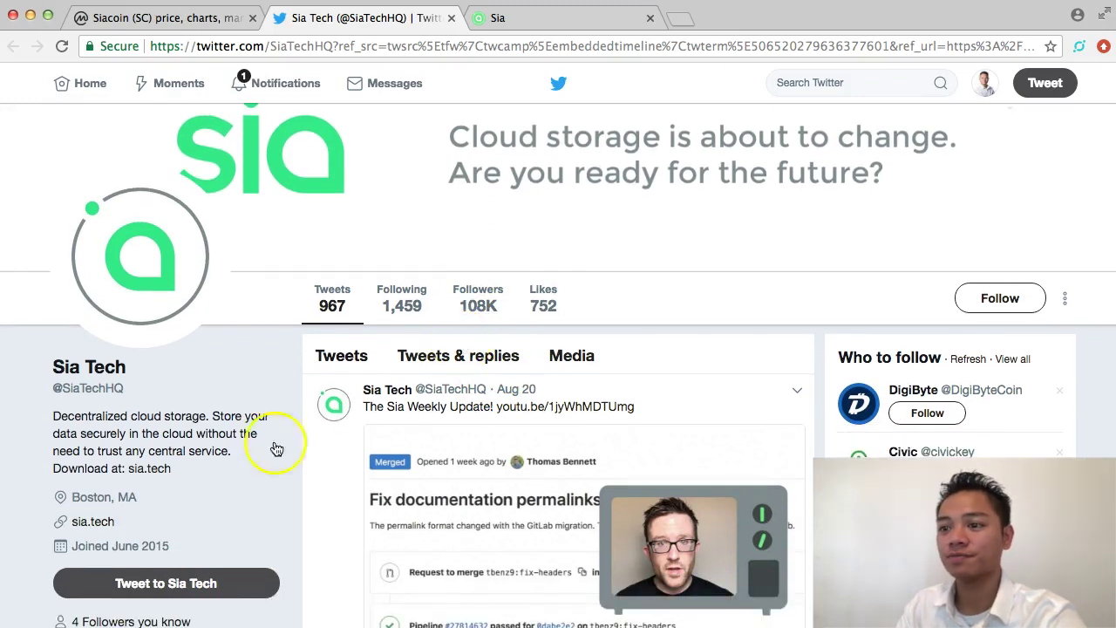
scroll(157, 410, down, 3)
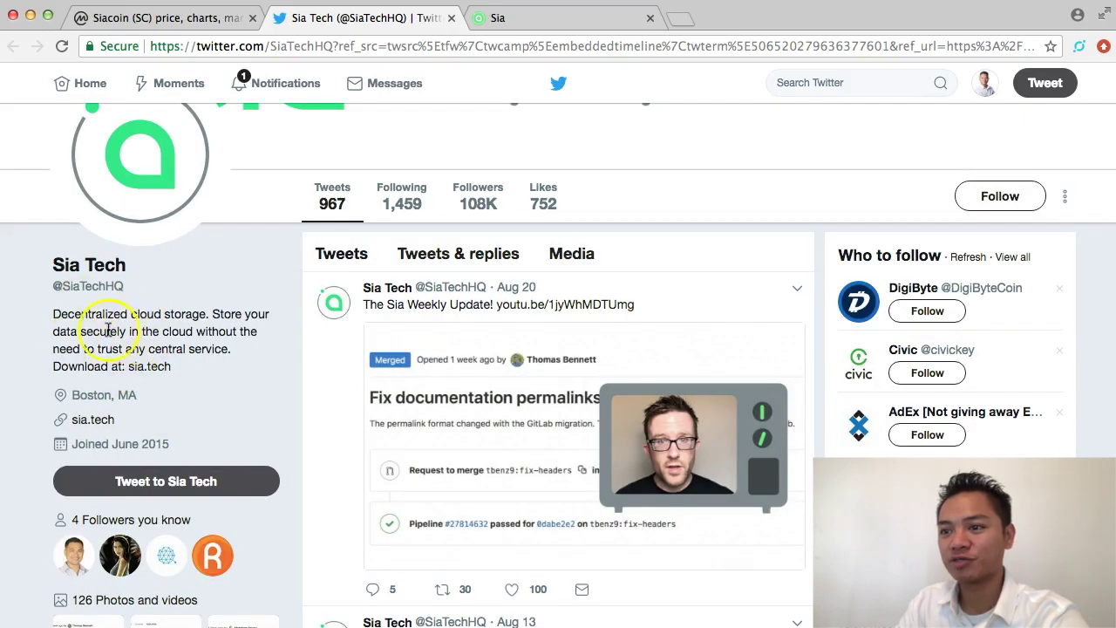
click(107, 427)
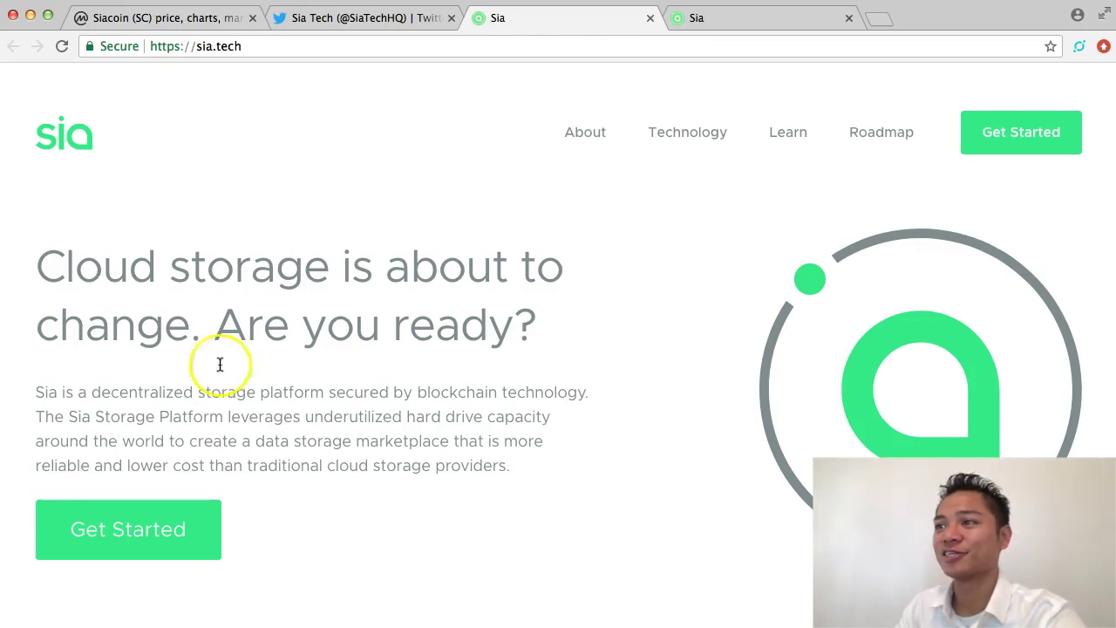
Close the duplicate Sia page, the Twitter profile and the CoinMarketCap page, keeping only one sia.tech page open
click(651, 18)
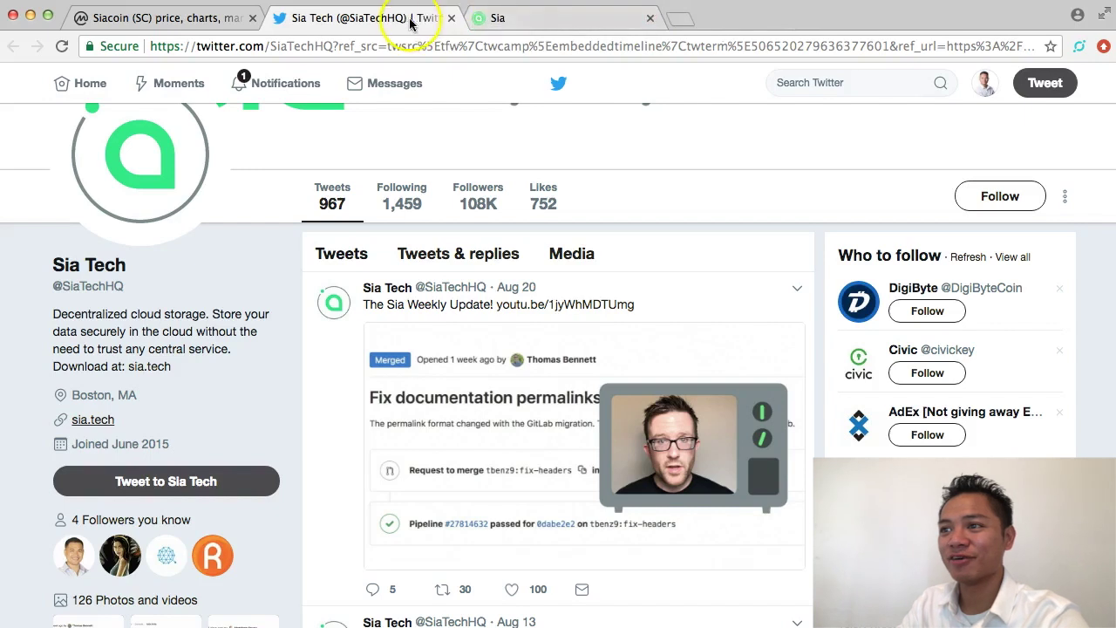
scroll(460, 187, up, 5)
click(452, 19)
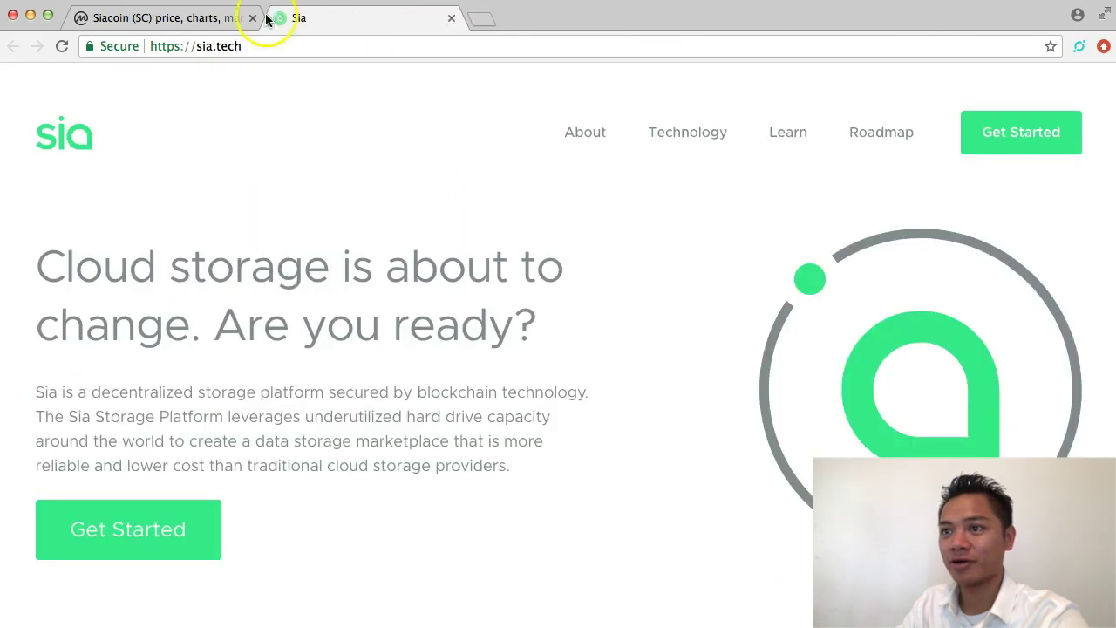
click(150, 19)
click(251, 18)
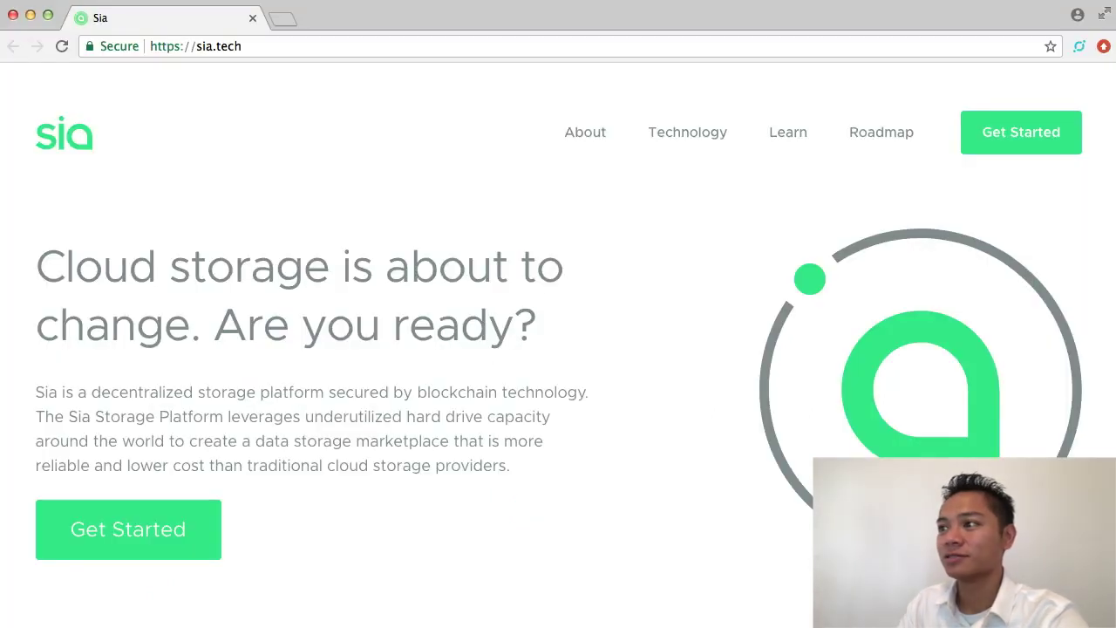
Open Sia's Get Started page and highlight the Core Software and Sia UI headings
scroll(192, 516, down, 1)
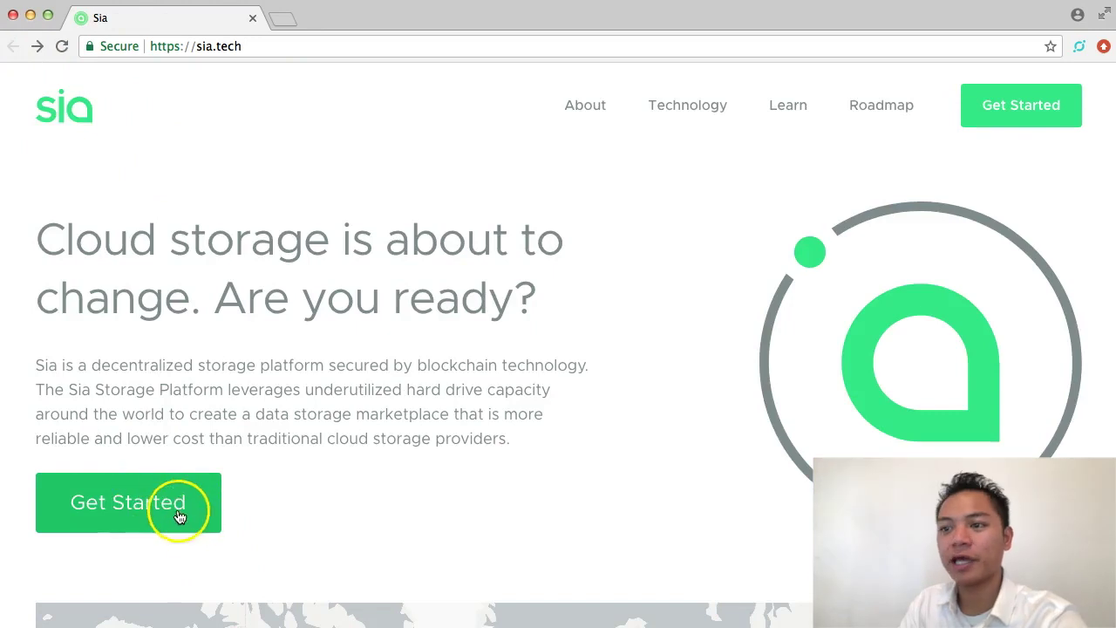
click(150, 515)
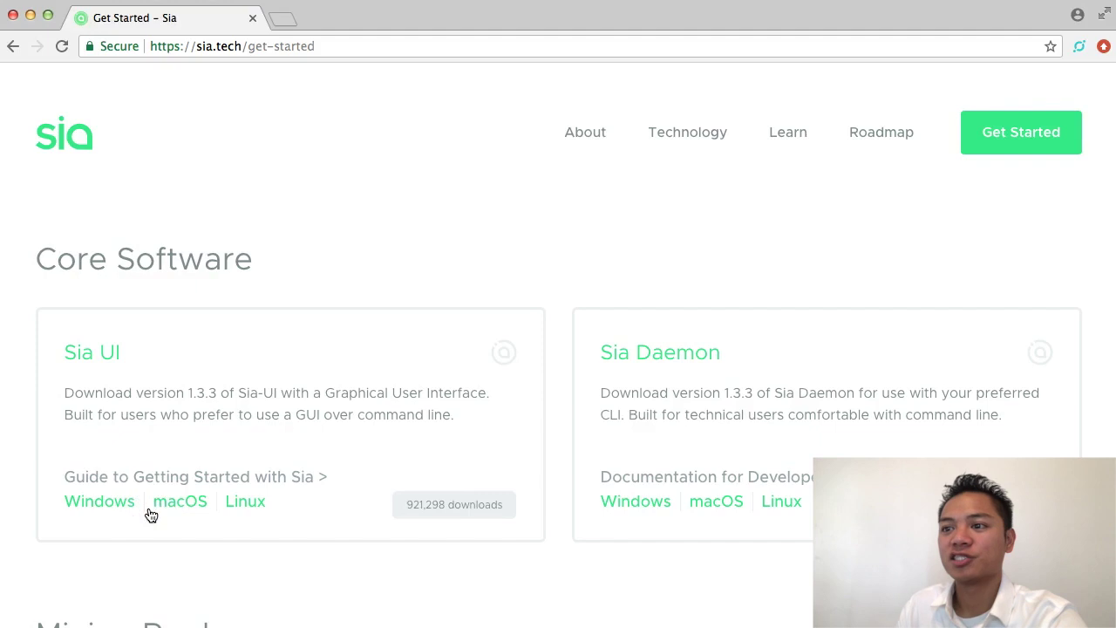
click(63, 258)
drag(63, 258, 252, 262)
click(149, 353)
drag(149, 353, 62, 349)
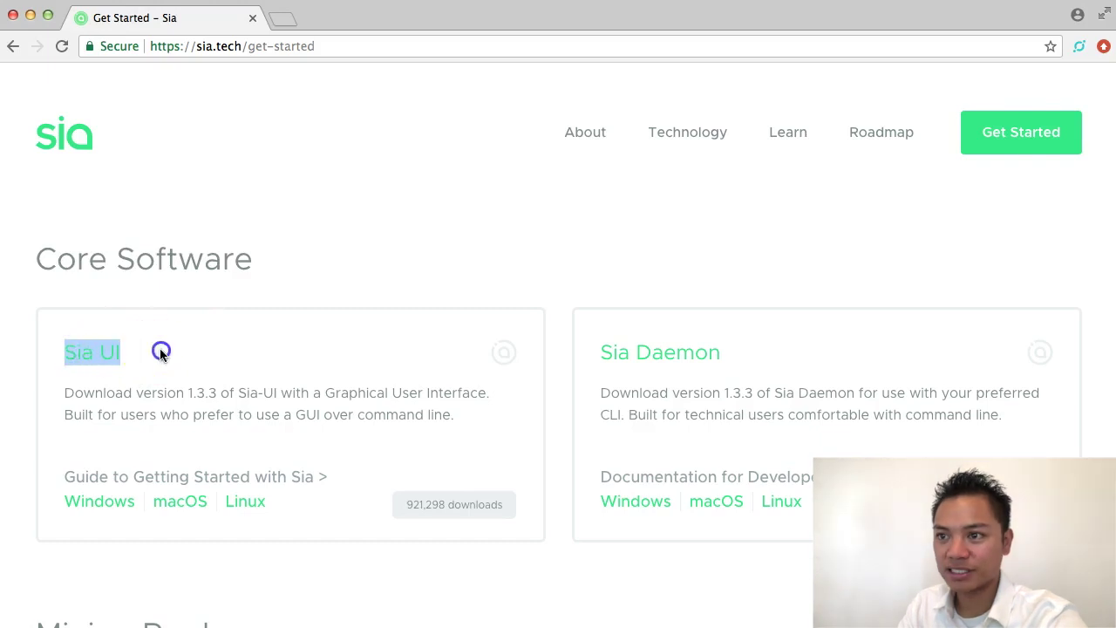
click(161, 352)
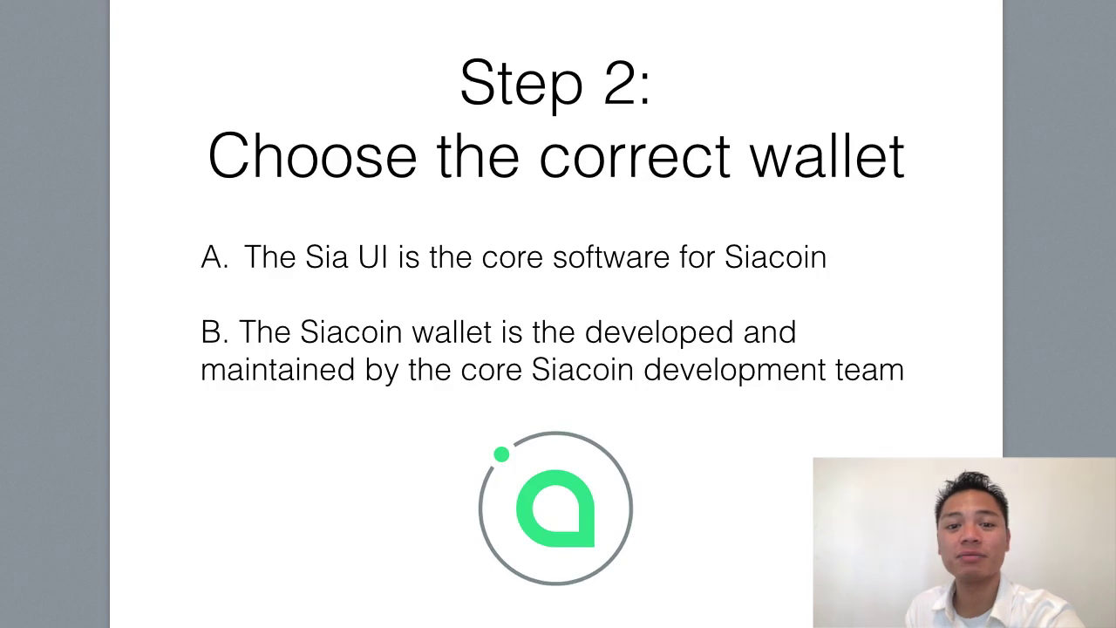
key(Right)
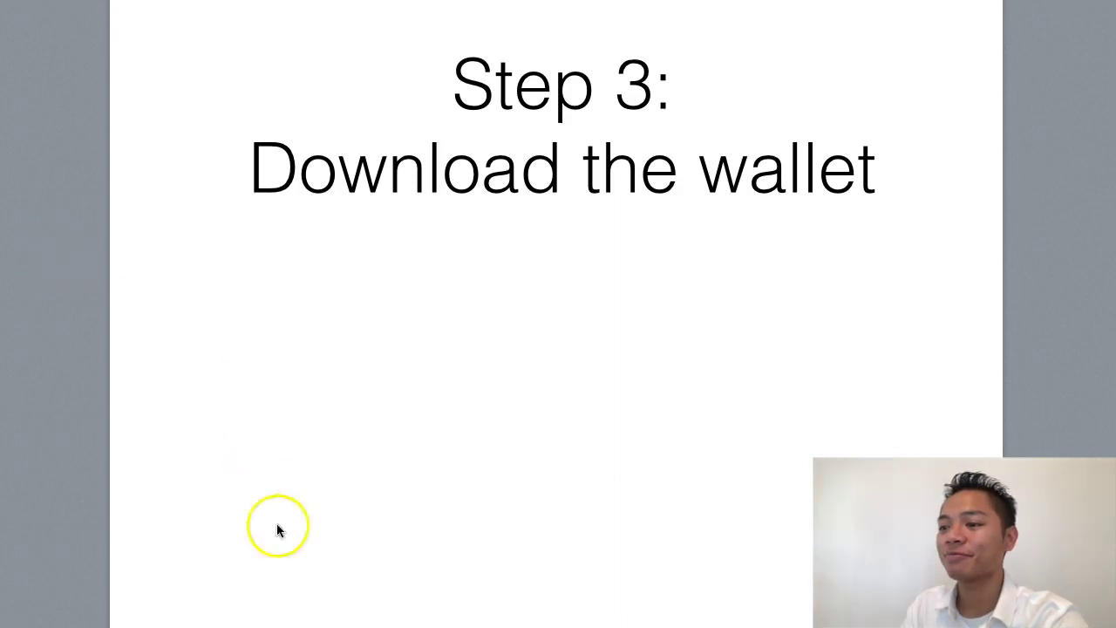
Switch back to the browser, download the macOS version of Sia UI and open the downloaded zip archive
key(super+Tab)
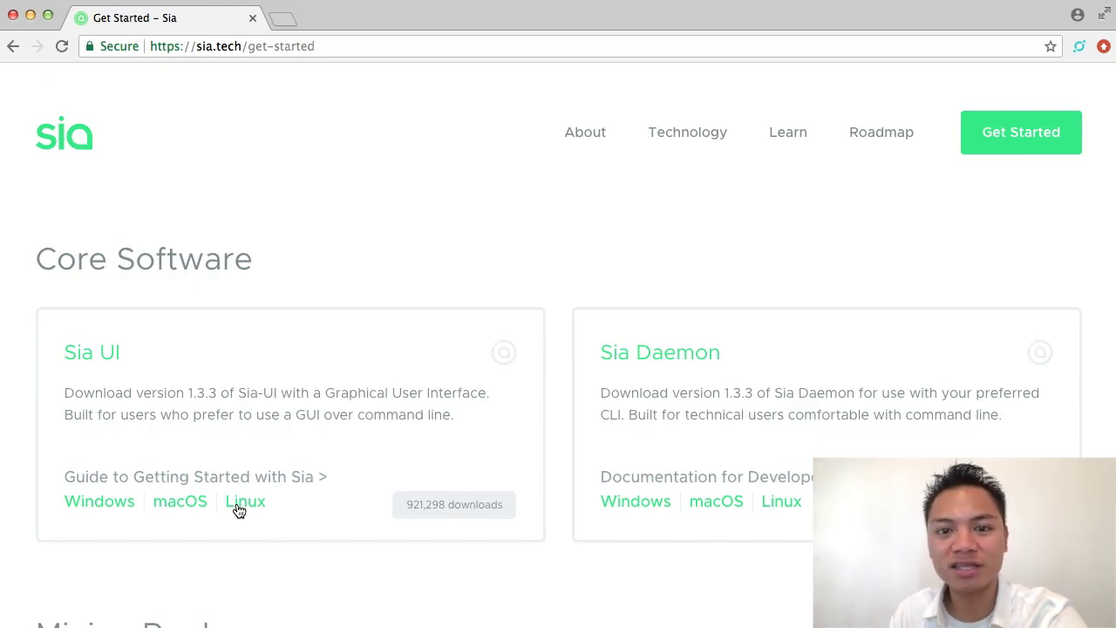
click(199, 510)
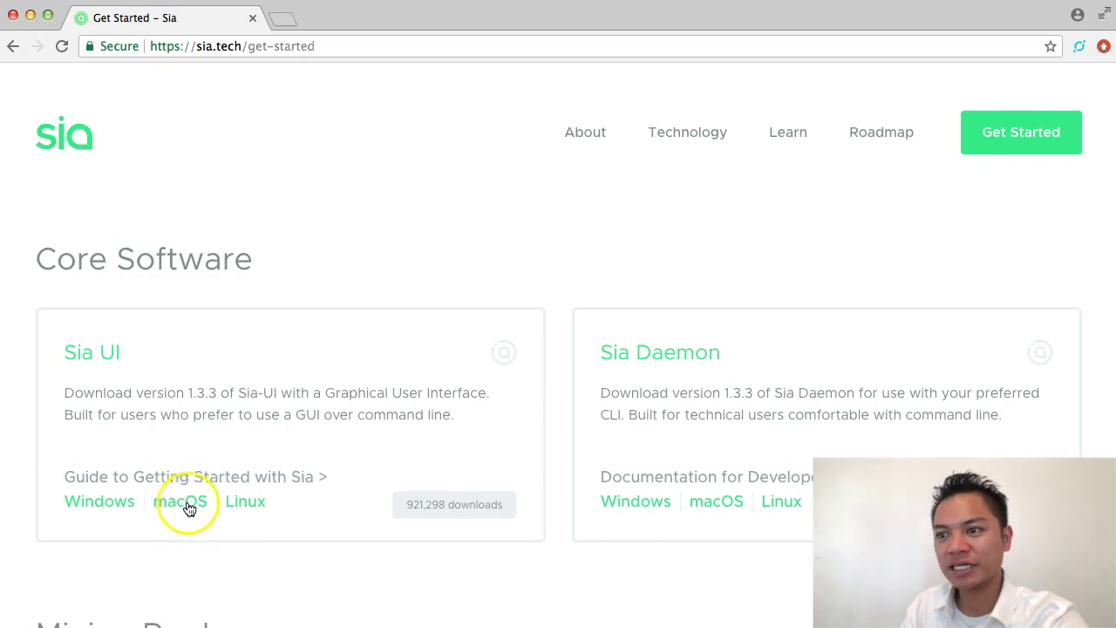
click(189, 504)
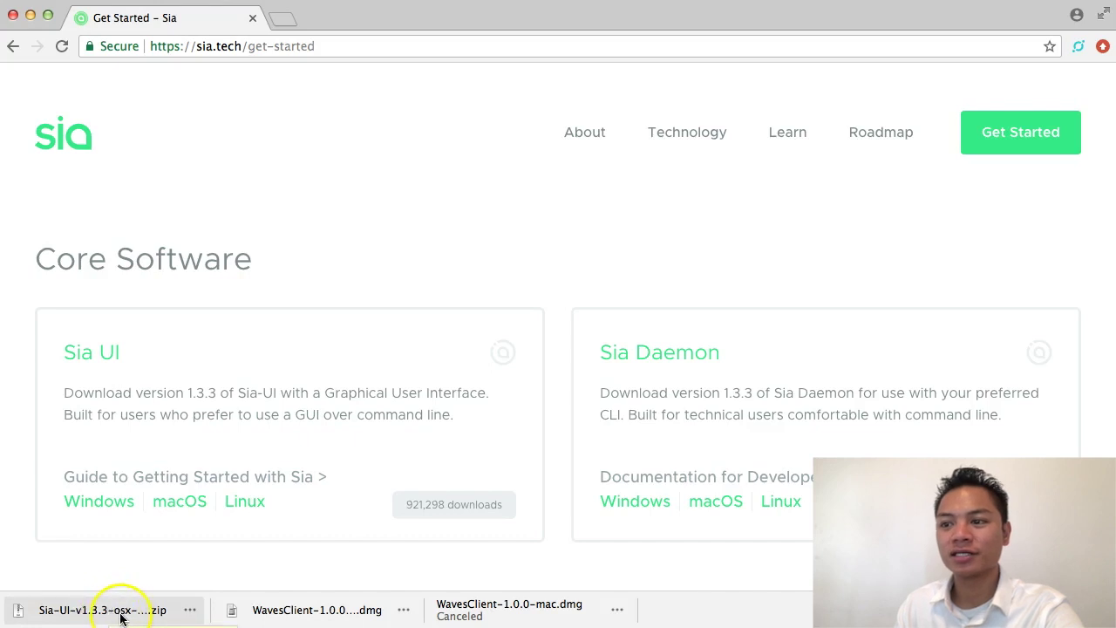
click(98, 613)
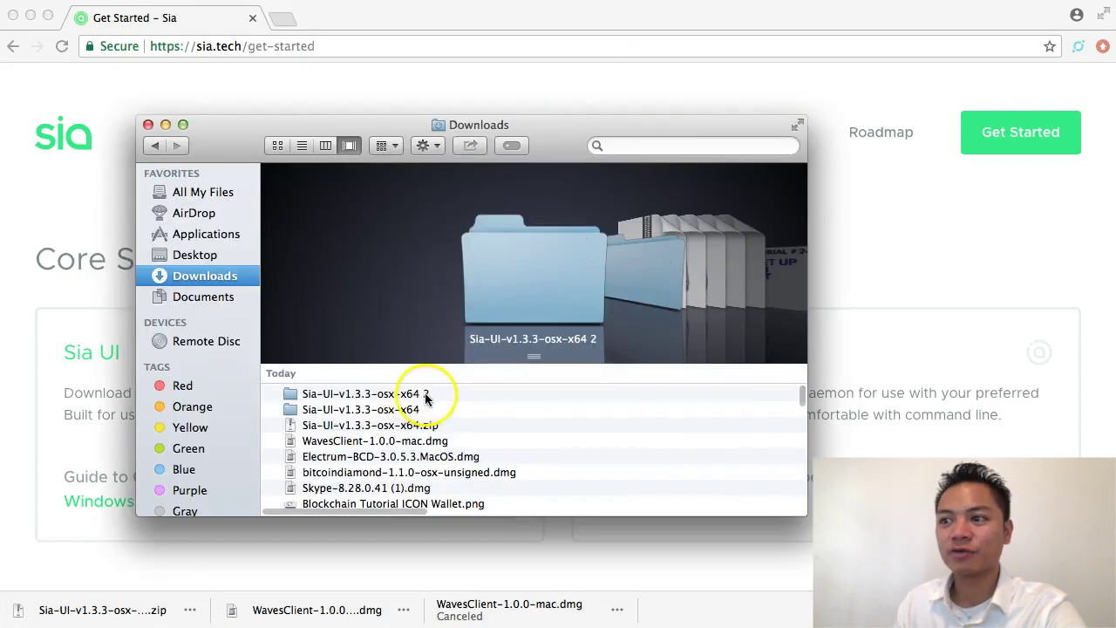
Open the extracted Sia-UI-v1.3.3-osx-x64 2 folder and launch the Sia-UI application inside it
click(426, 393)
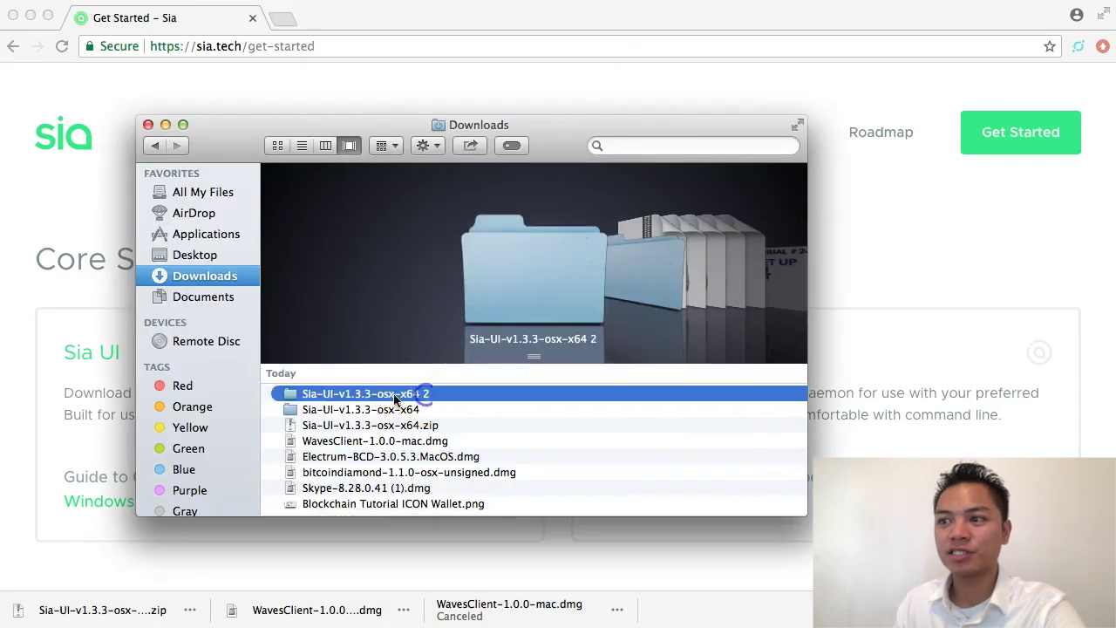
double_click(347, 396)
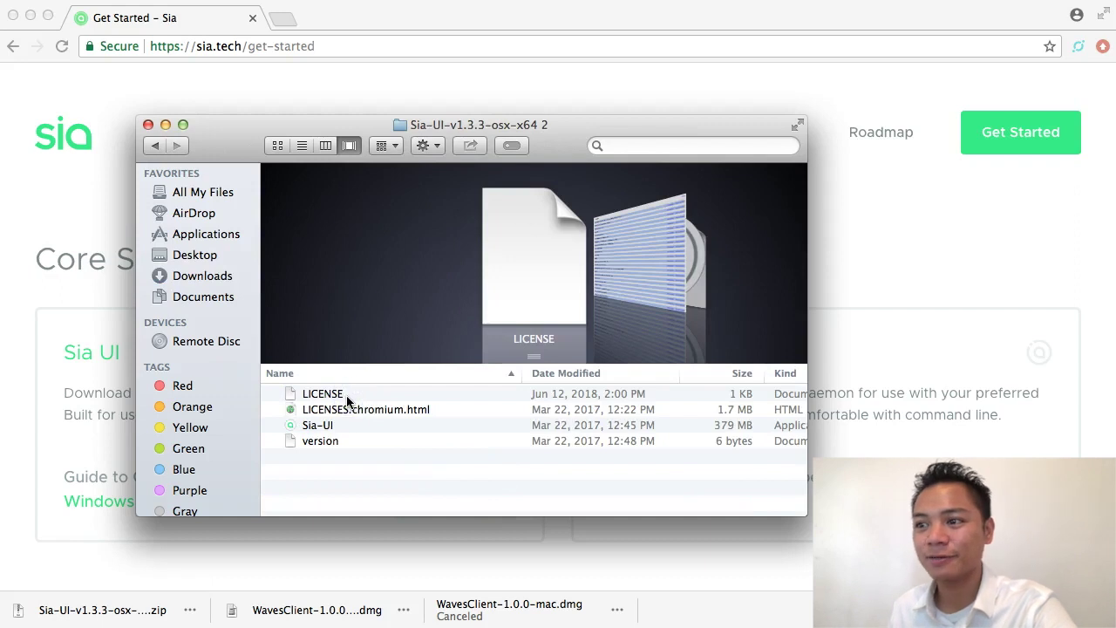
click(358, 428)
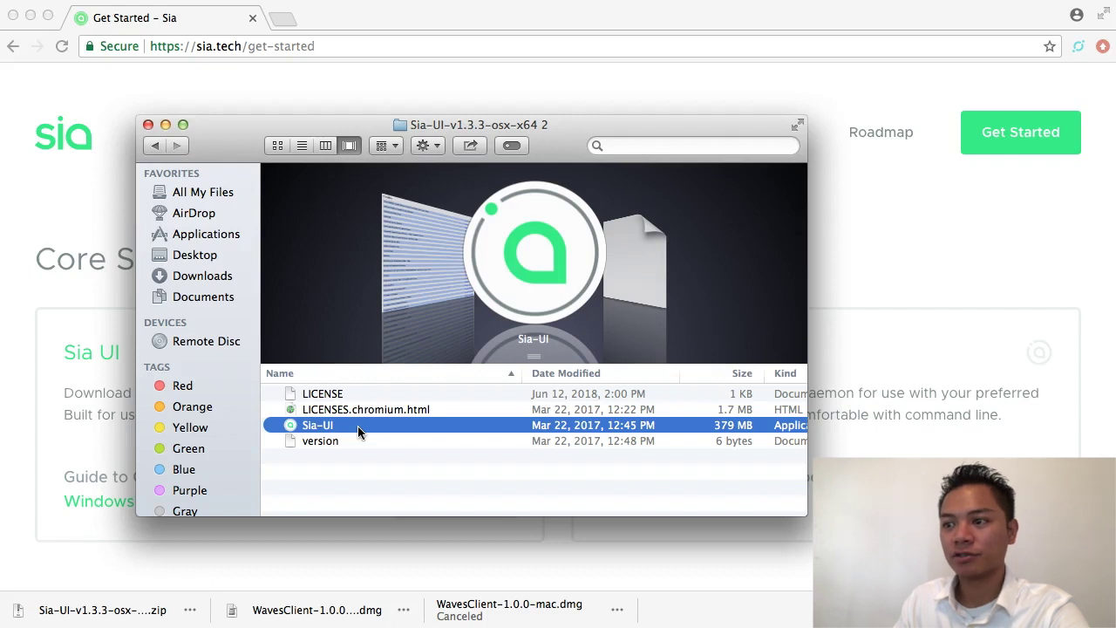
right_click(357, 425)
click(385, 438)
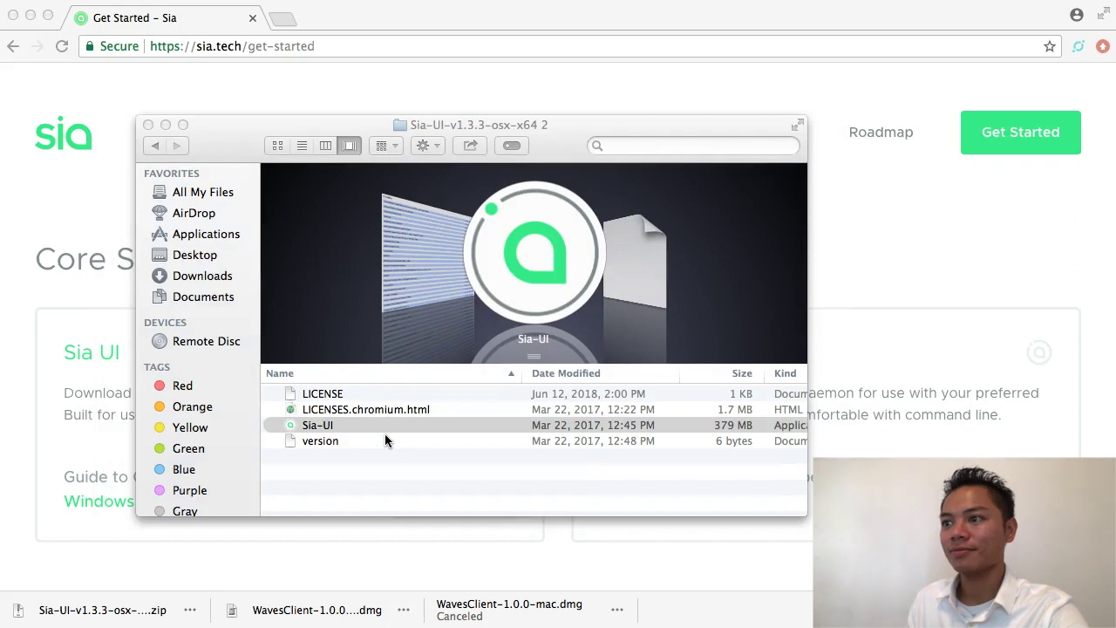
Close the open Finder and browser windows and allow the Sia-UI application from an unidentified developer to open
click(148, 126)
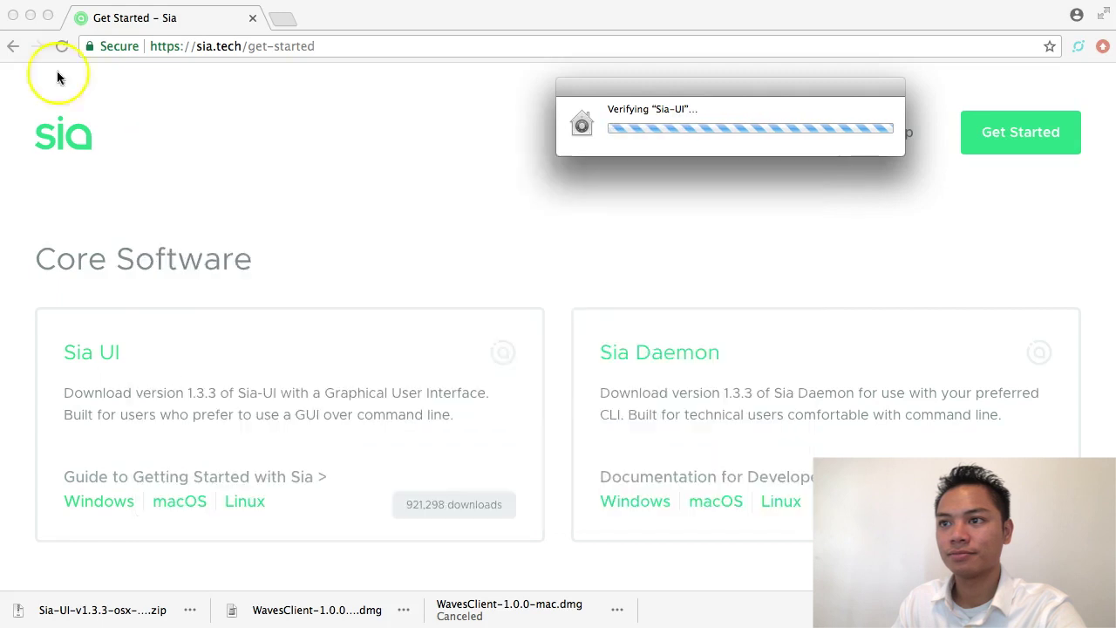
click(14, 16)
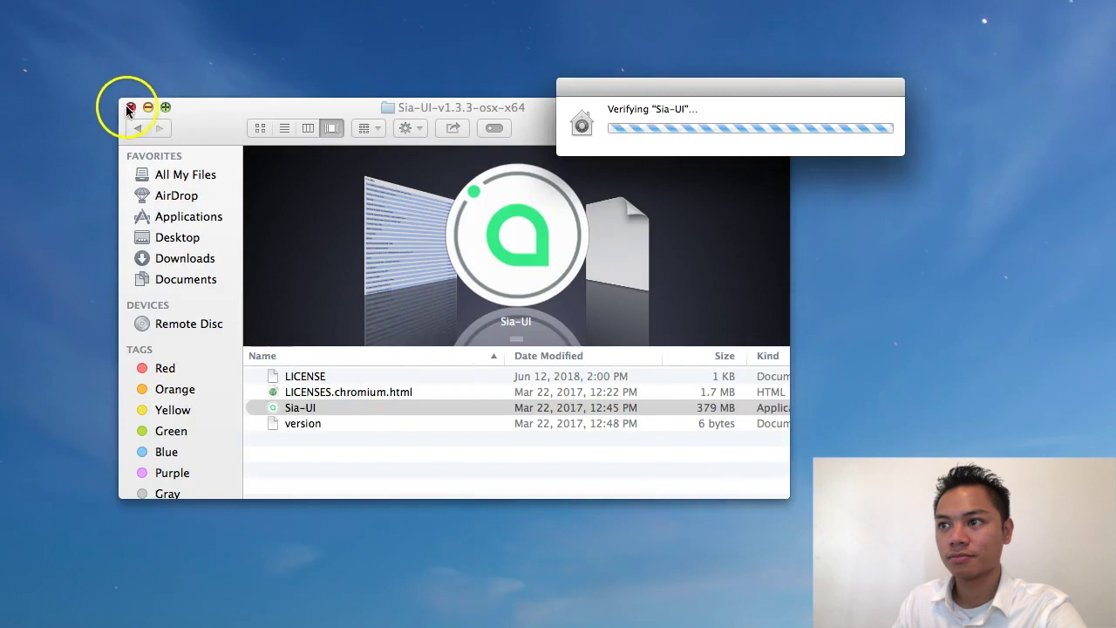
click(129, 108)
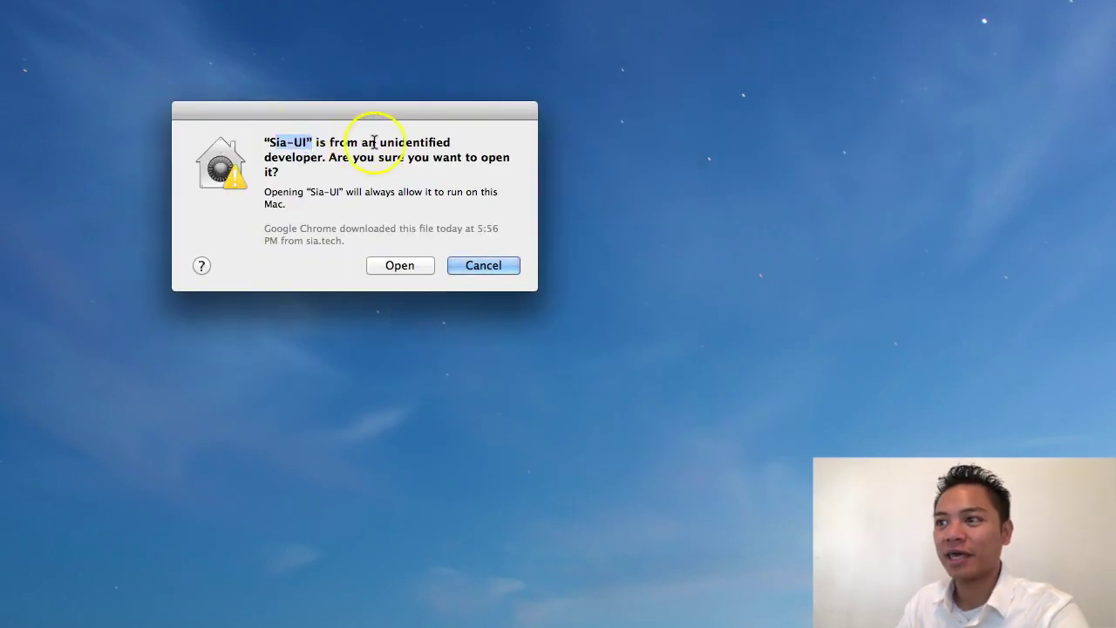
drag(329, 158, 351, 178)
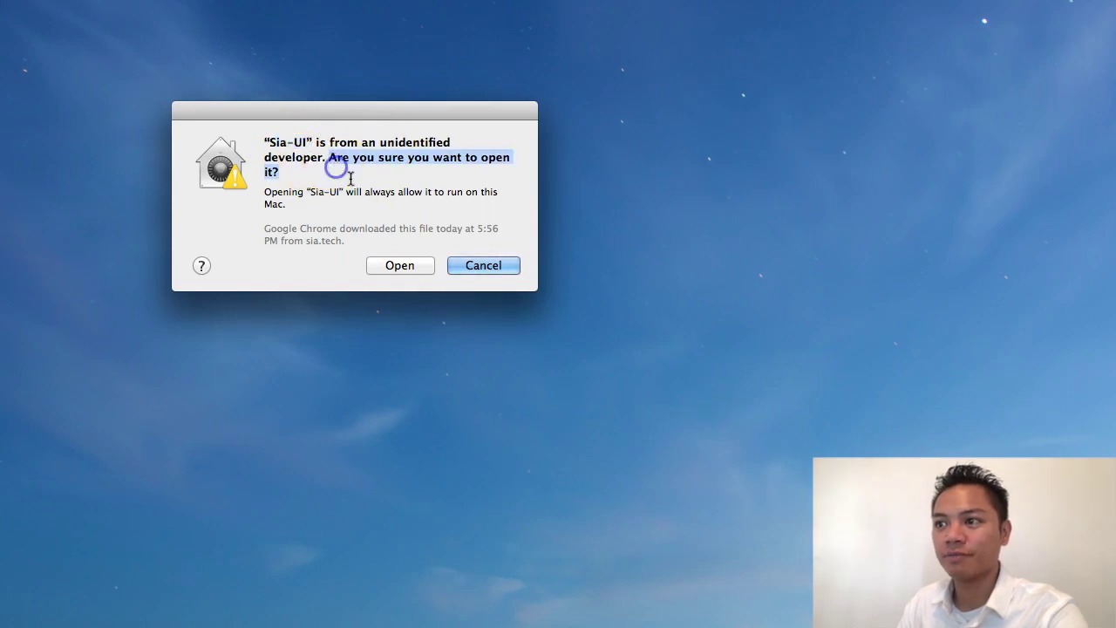
click(408, 273)
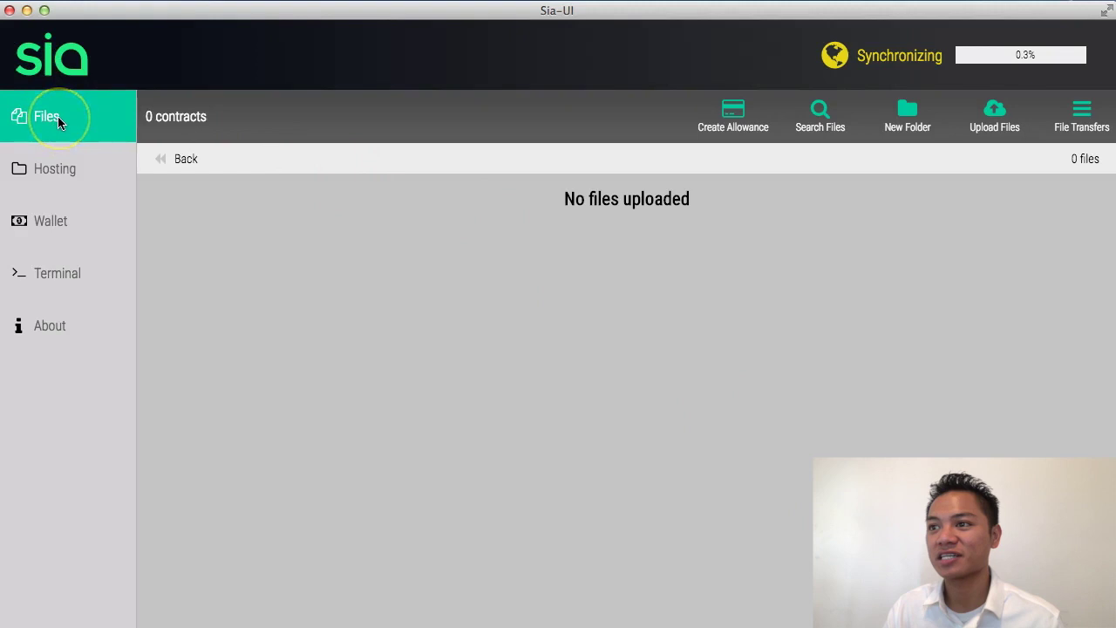
Look through the Hosting, Wallet, Terminal and About sections of the wallet application
click(79, 177)
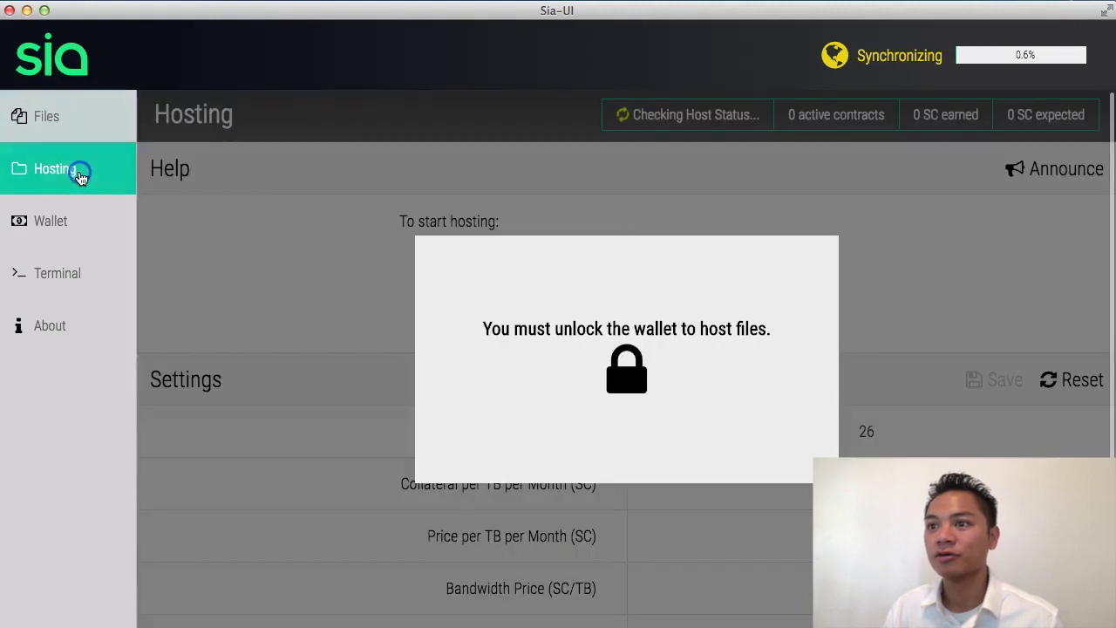
click(89, 224)
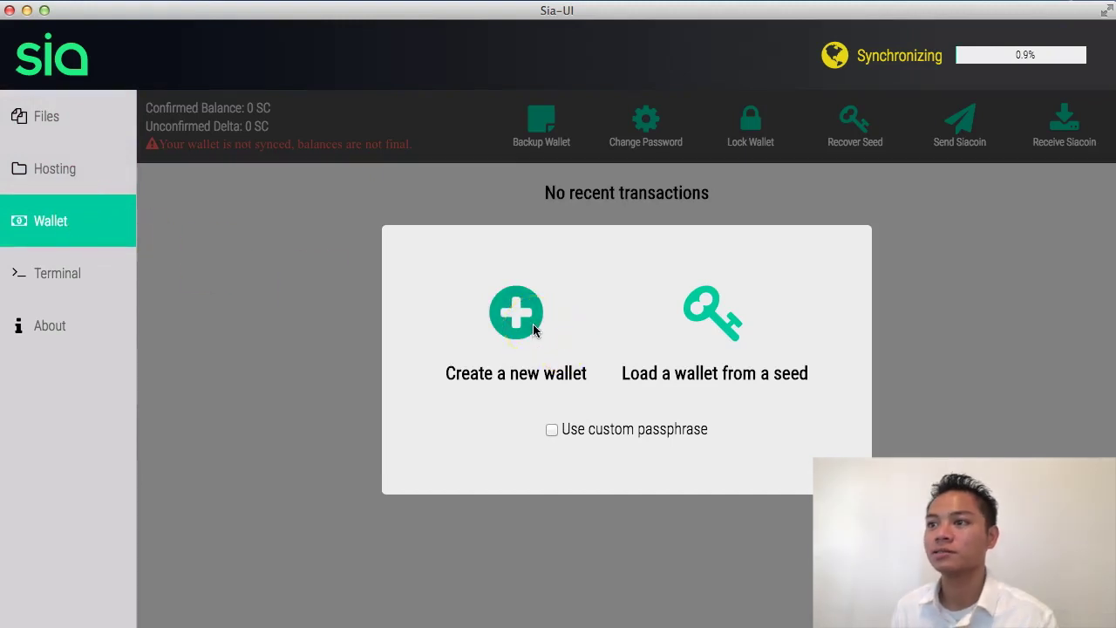
click(84, 286)
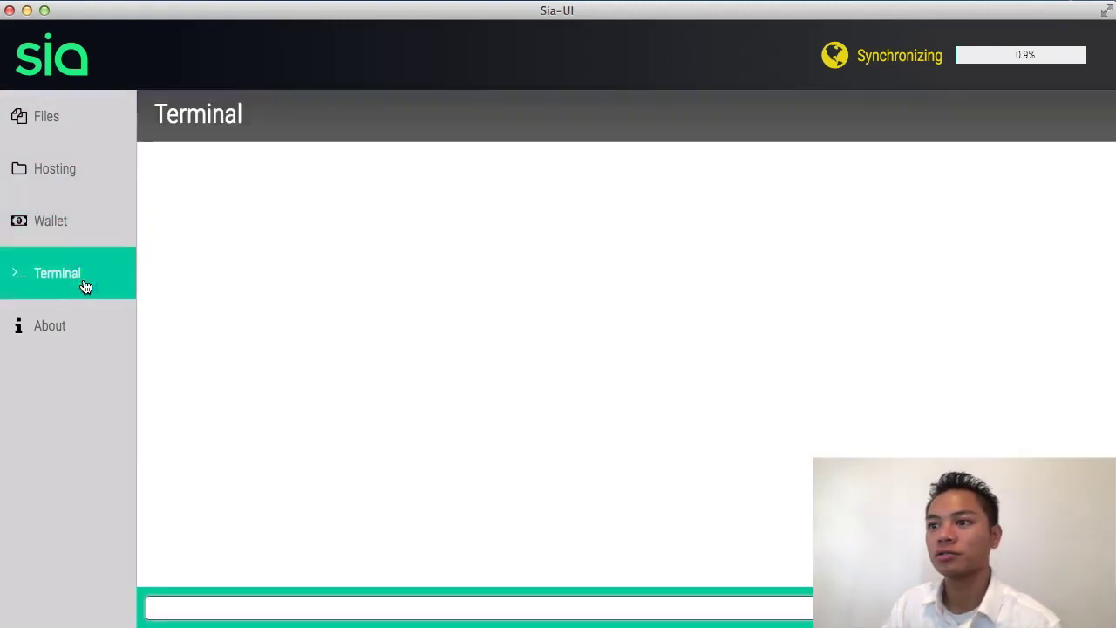
click(84, 339)
Try to create a storage allowance for Files and dismiss the resulting notice
click(90, 116)
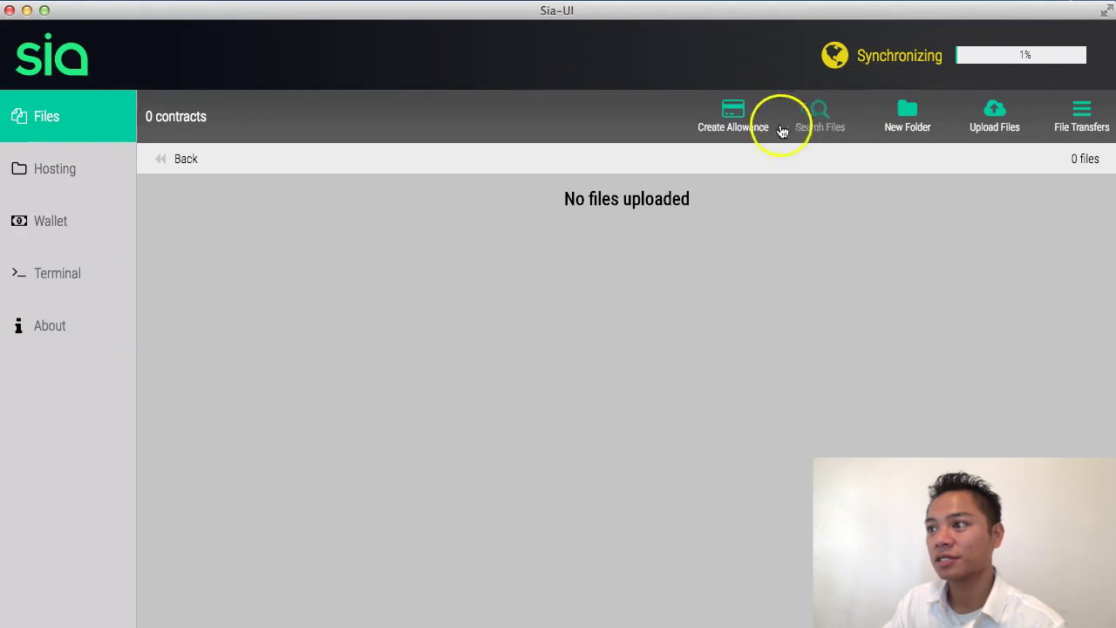
click(734, 115)
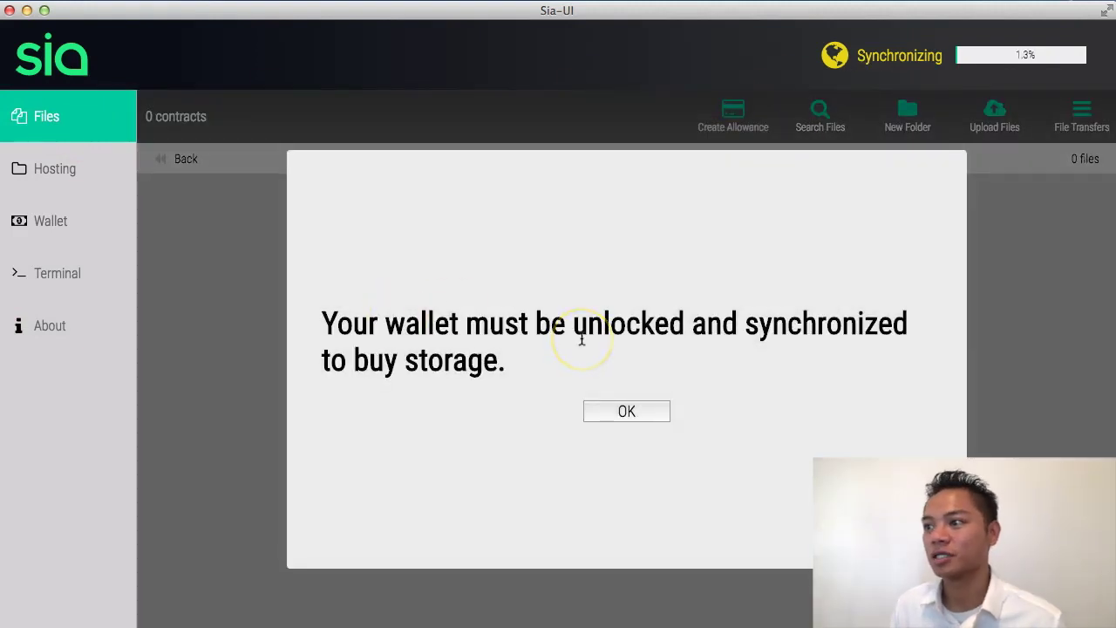
click(634, 412)
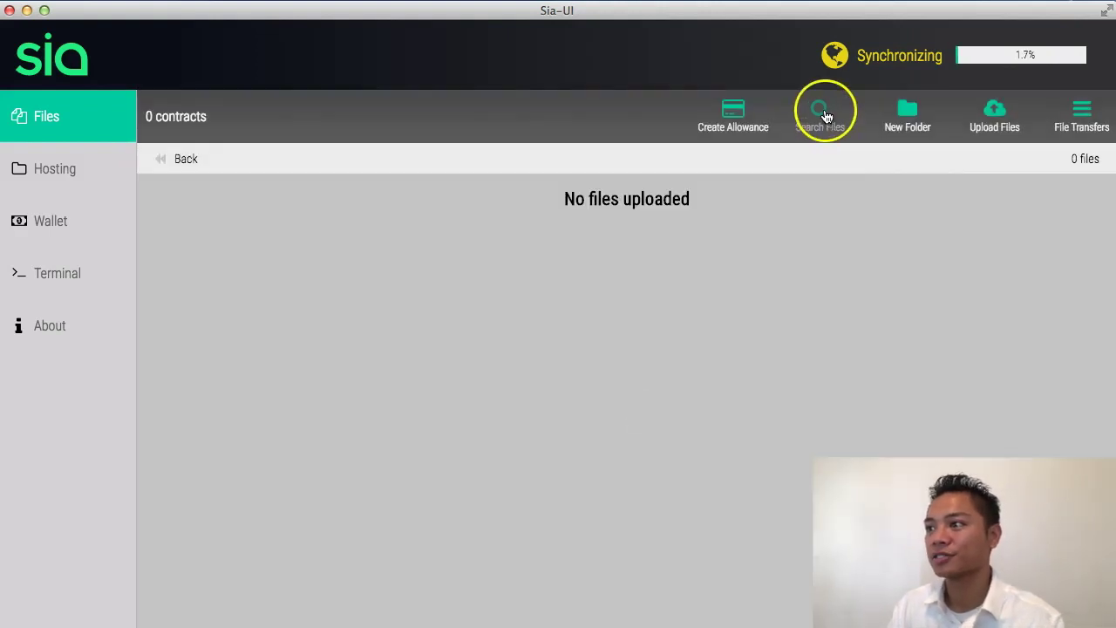
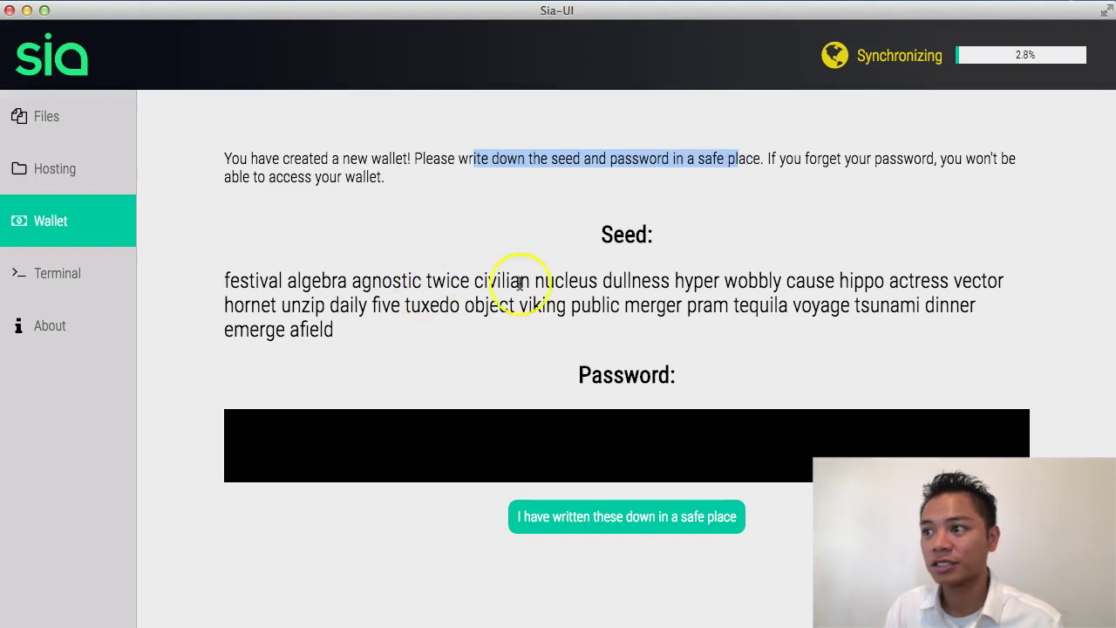
Copy the new wallet's seed and acknowledge that the seed and password have been written down in a safe place
drag(224, 277, 349, 324)
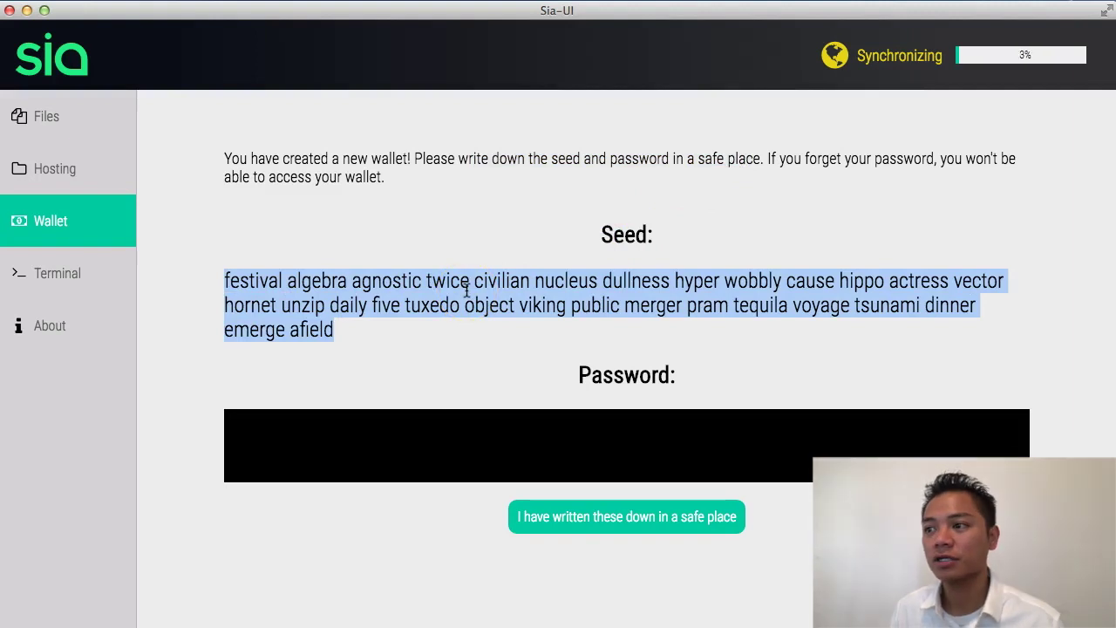
mouse_move(515, 474)
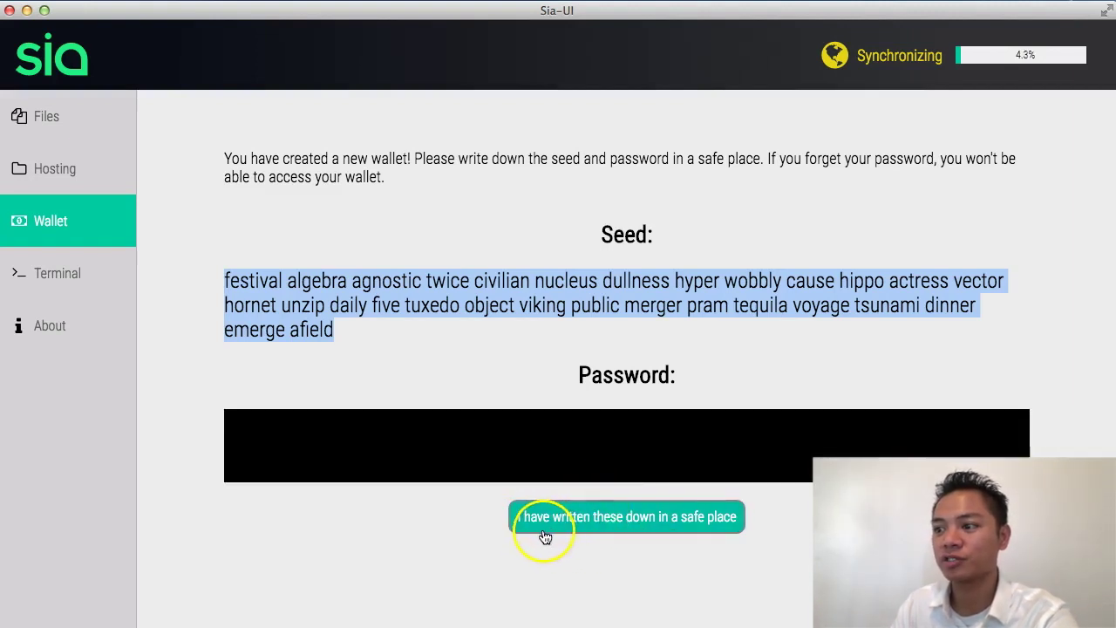
click(659, 524)
Paste the wallet seed and the wallet password into the confirmation dialog and confirm them
click(644, 347)
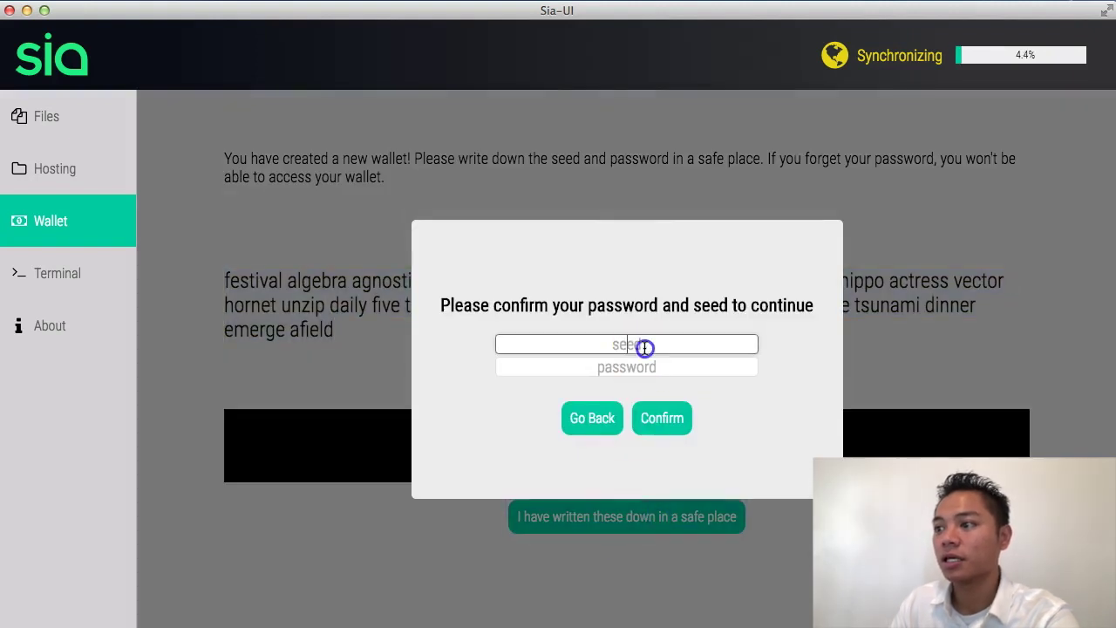
key(super+v)
key(Tab)
key(super+v)
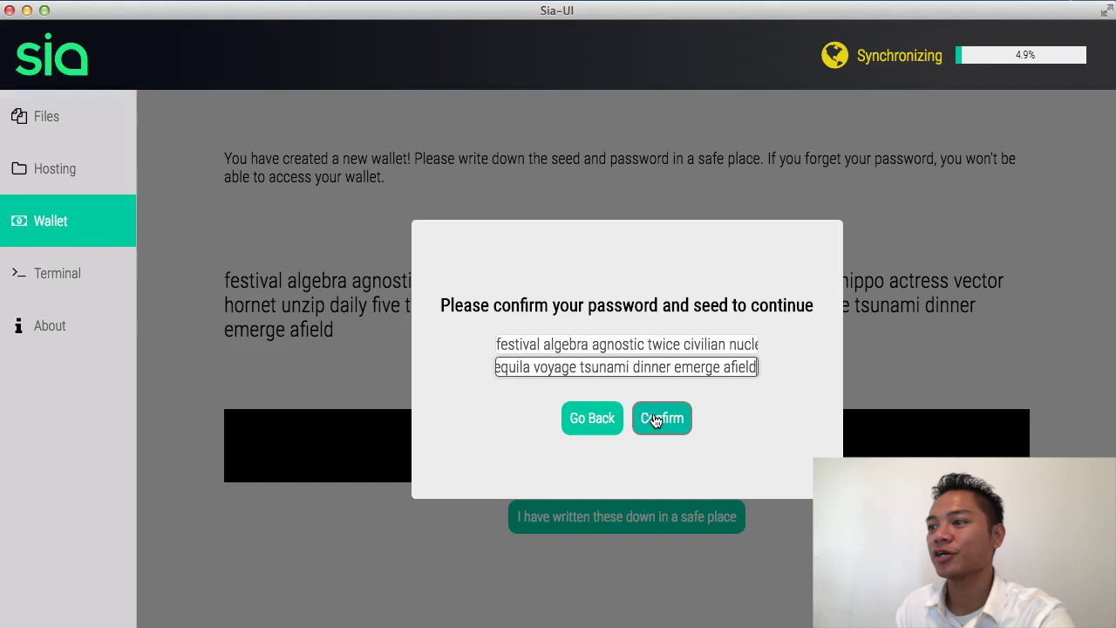
click(656, 420)
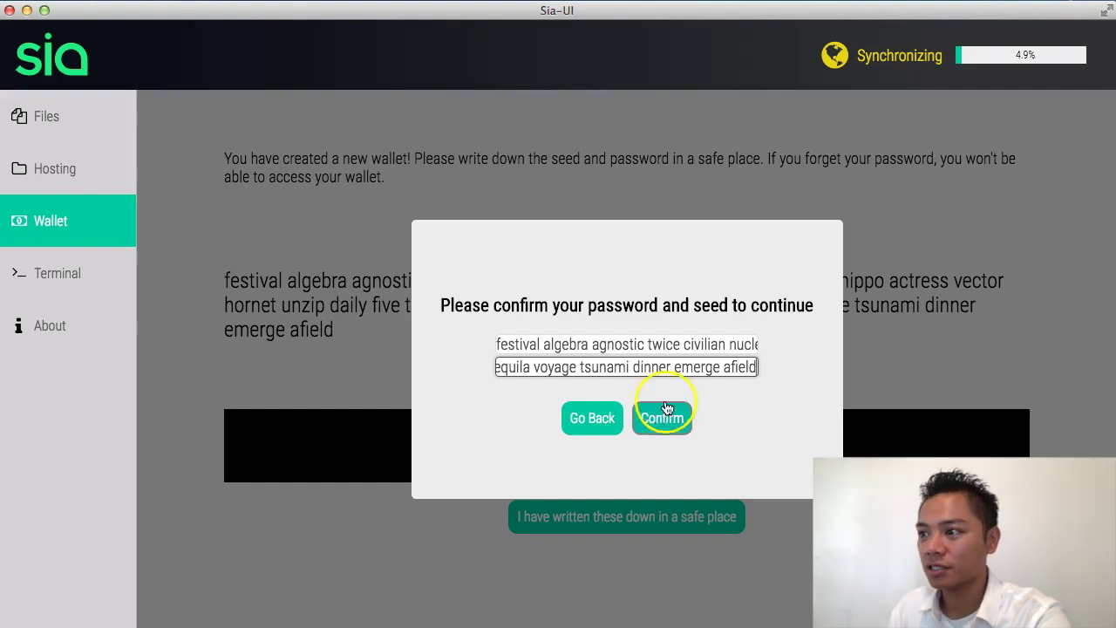
click(660, 417)
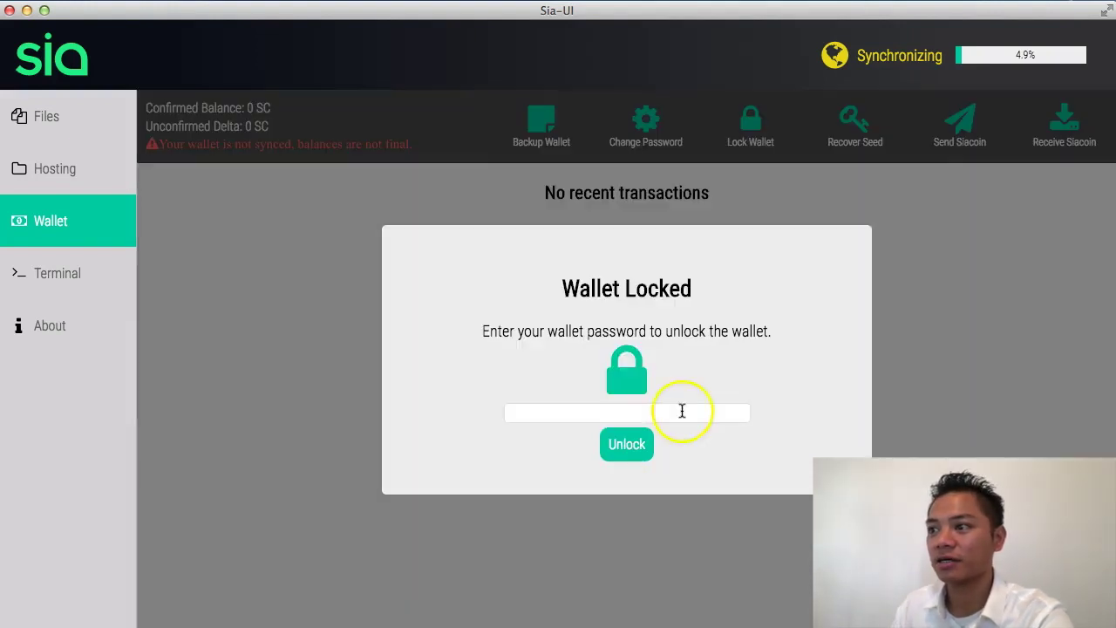
Enter the wallet password in the Wallet Locked dialog and unlock the wallet
click(698, 415)
drag(562, 292, 681, 295)
drag(563, 331, 707, 333)
click(685, 408)
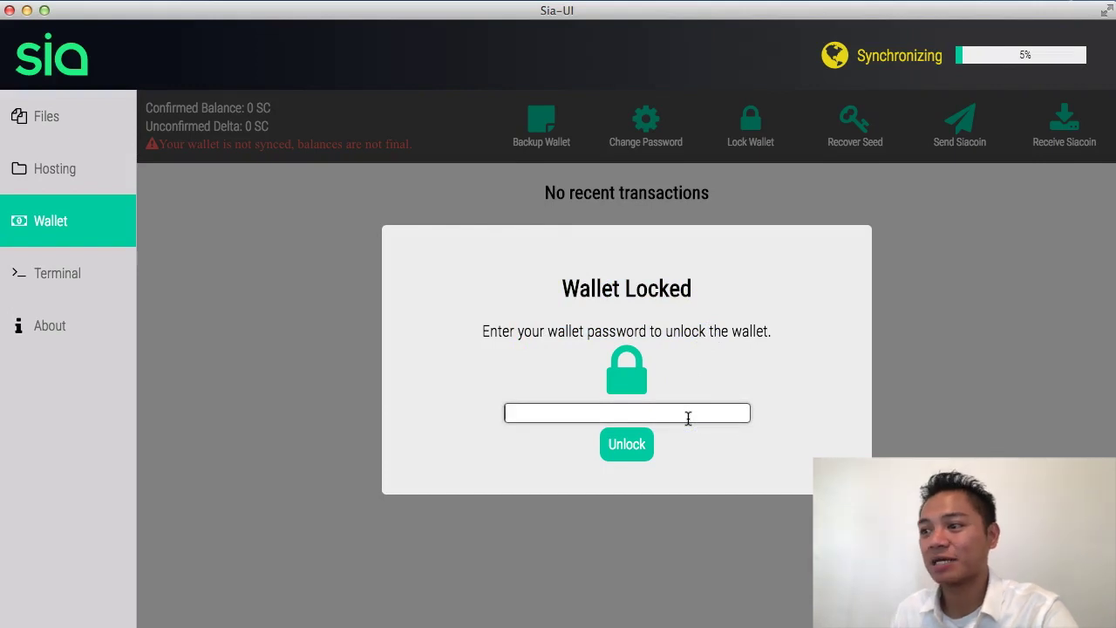
key(super+v)
click(688, 417)
click(627, 446)
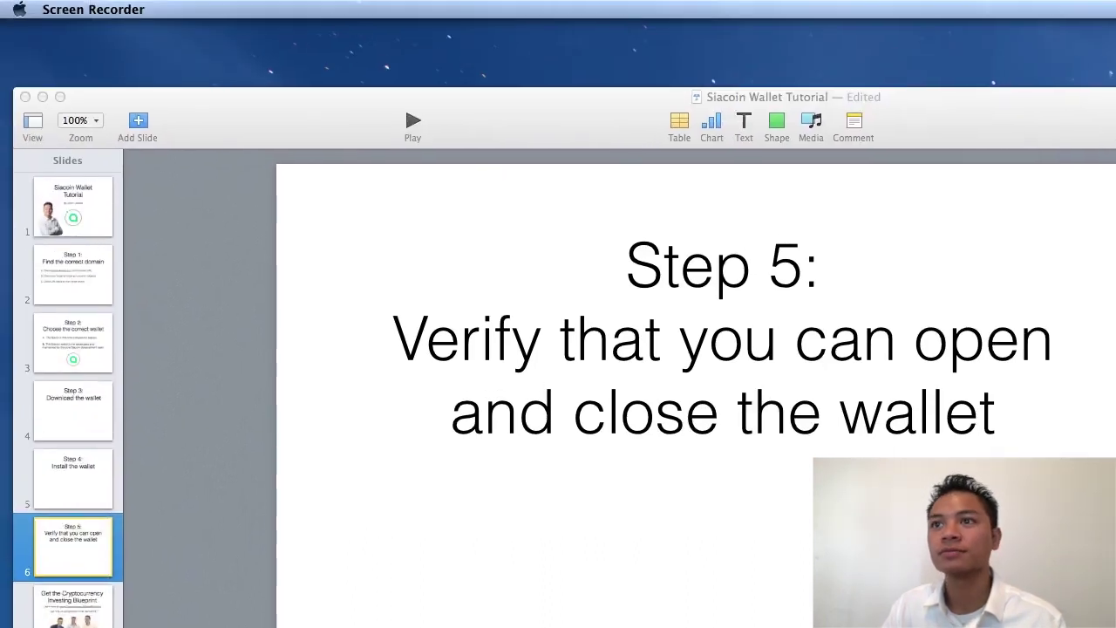
Minimize the Siacoin Wallet Tutorial presentation and quit Sia-UI
click(43, 97)
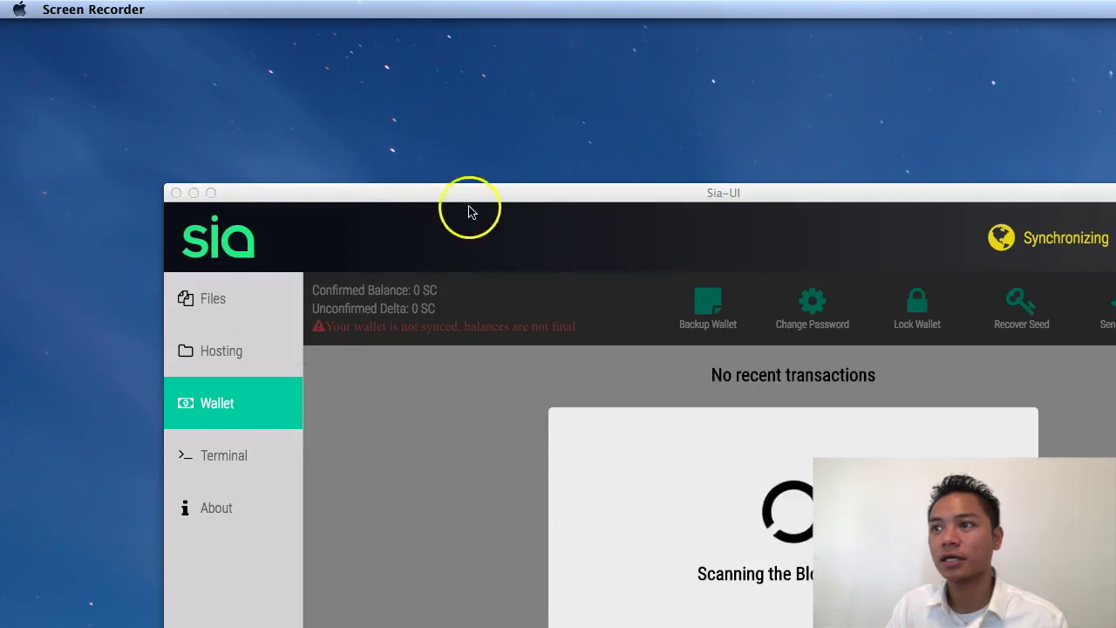
drag(471, 186, 355, 73)
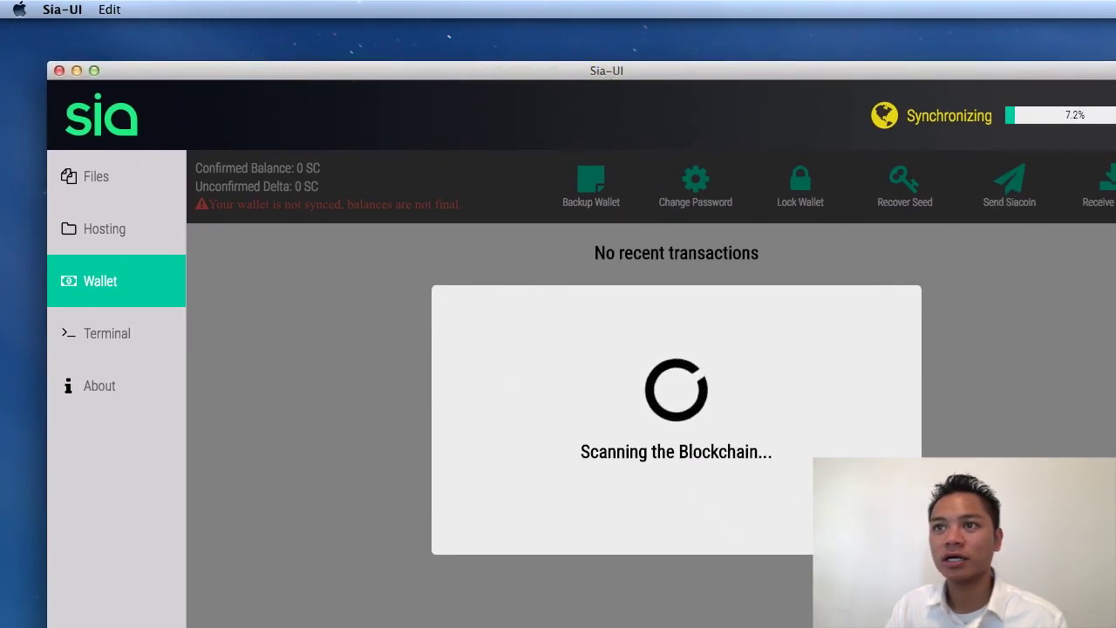
click(62, 12)
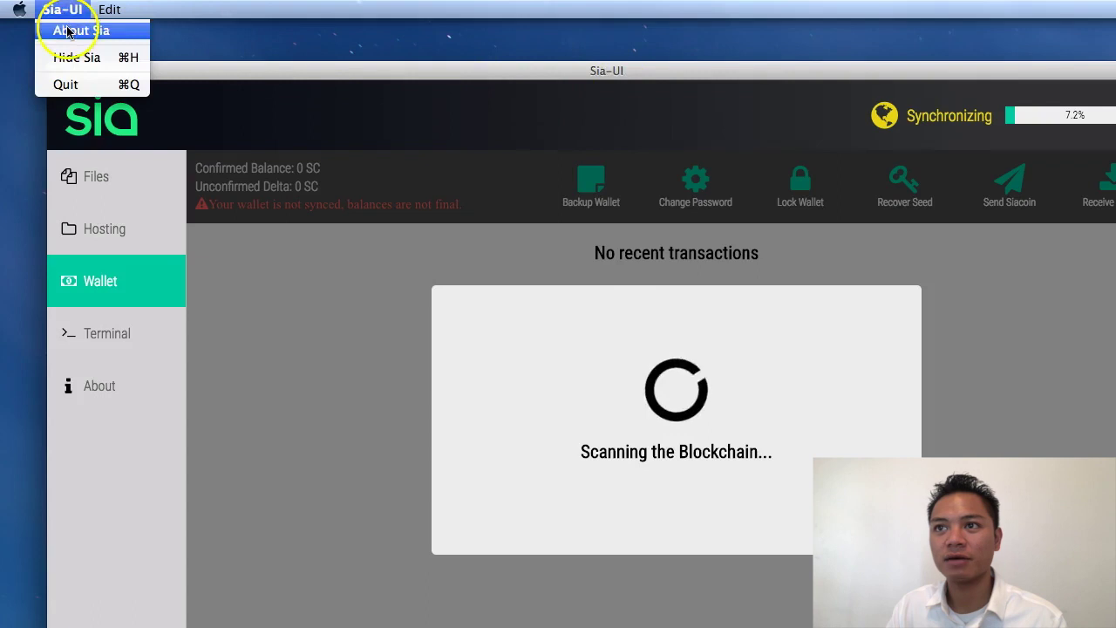
click(66, 85)
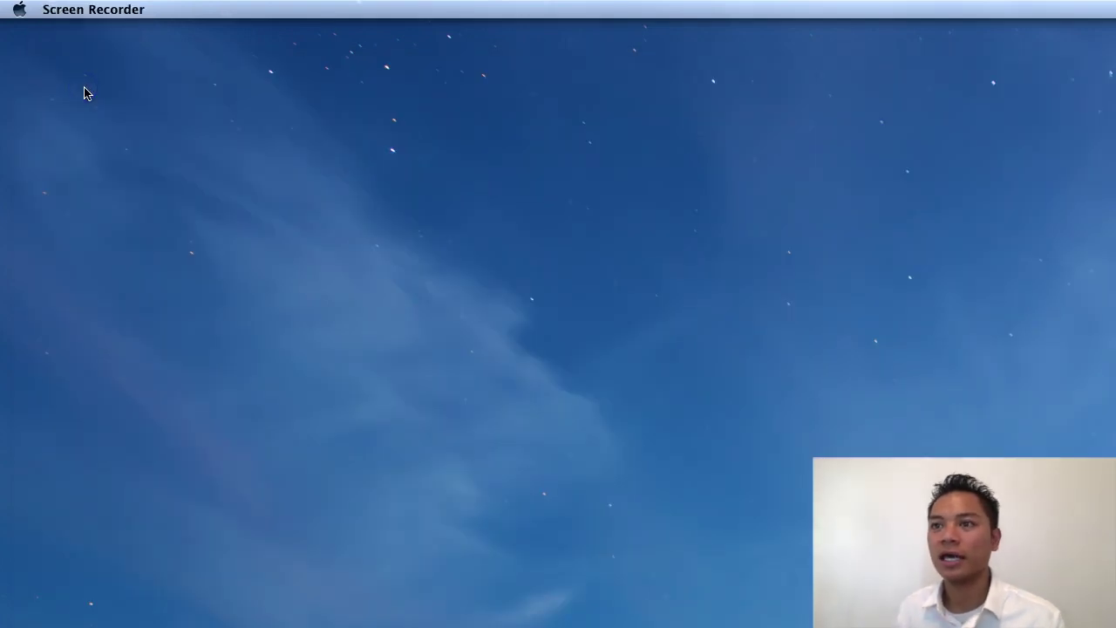
Open the Sia-UI-v1.3.3-osx-x64 2 folder from Downloads and relaunch the Sia-UI application inside it
click(5, 605)
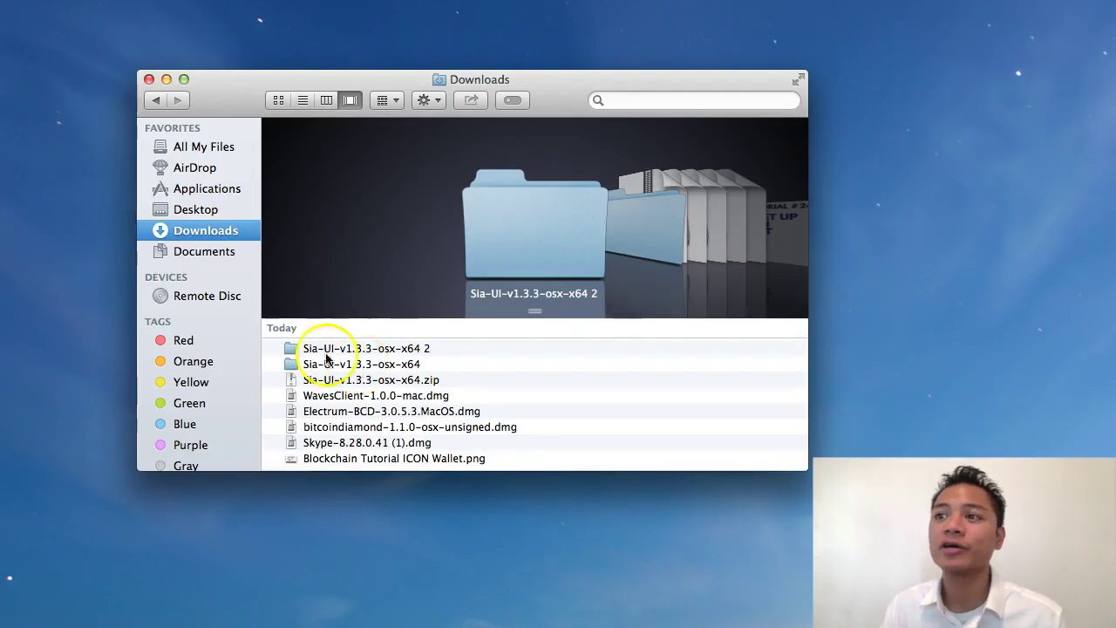
click(325, 348)
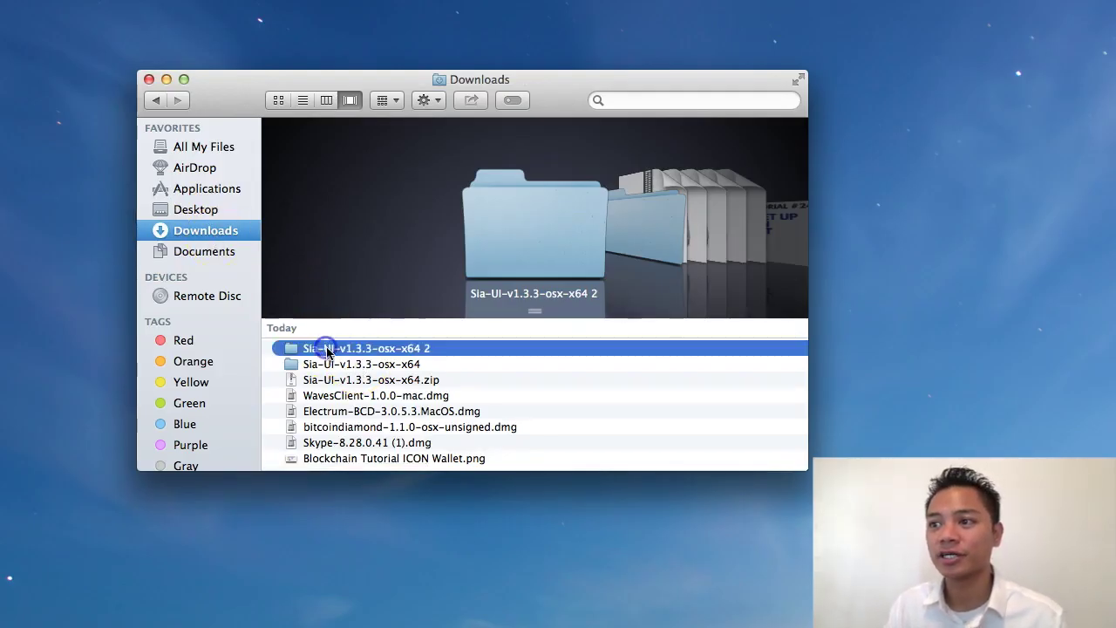
double_click(353, 349)
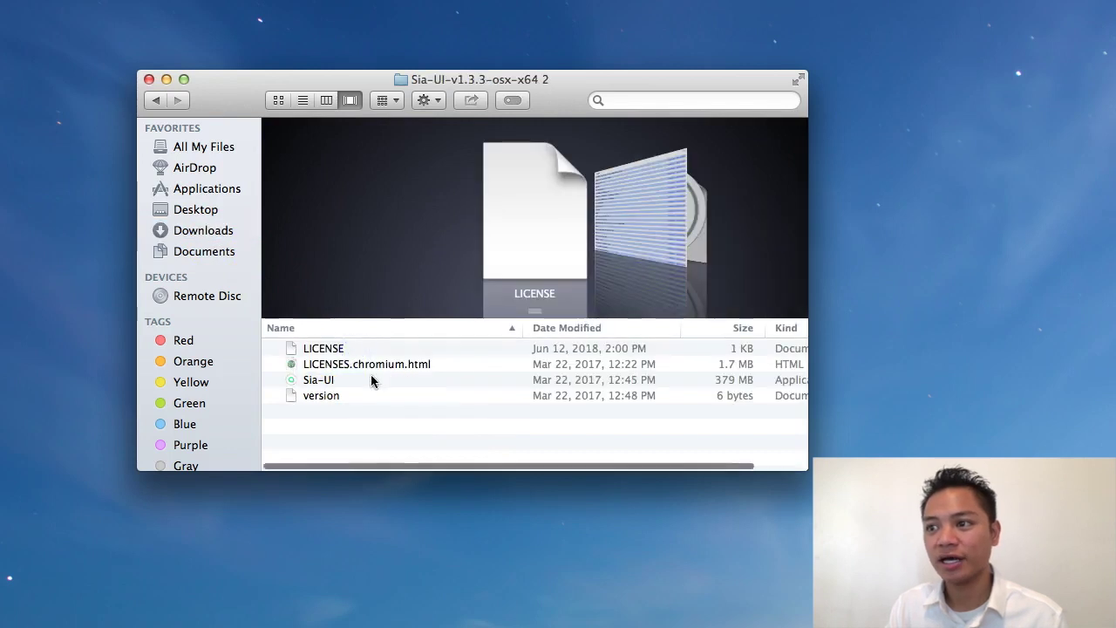
click(373, 381)
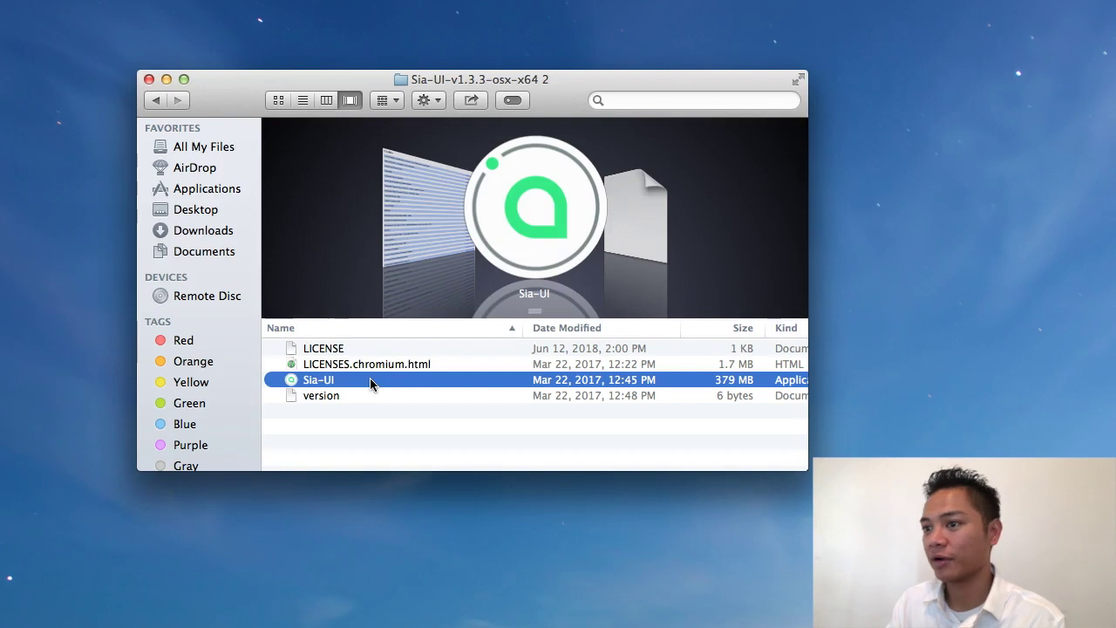
right_click(370, 382)
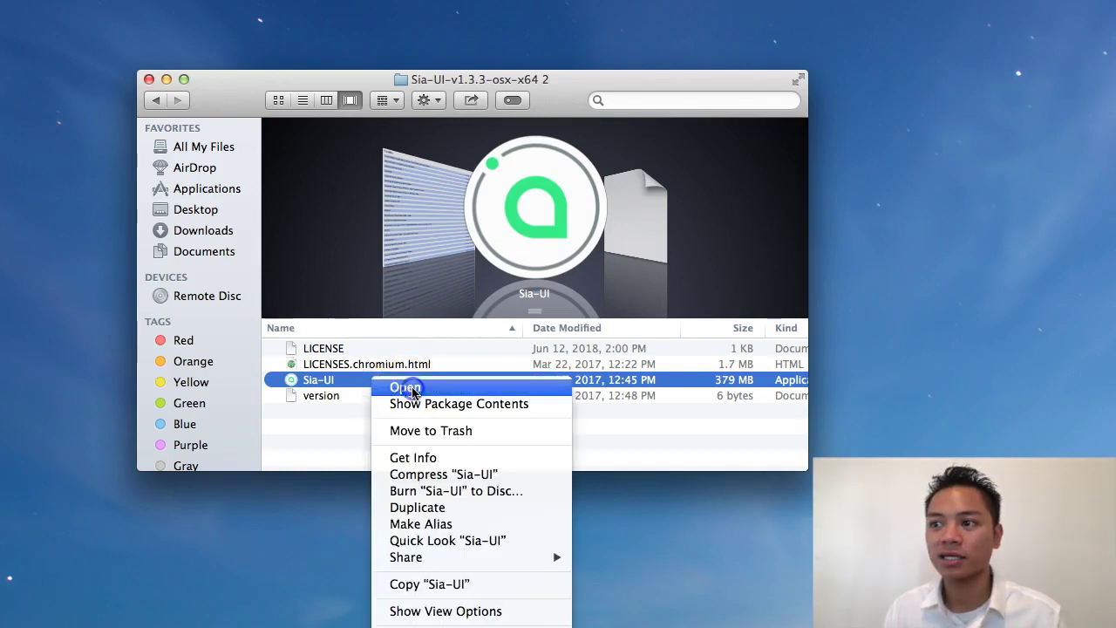
click(406, 388)
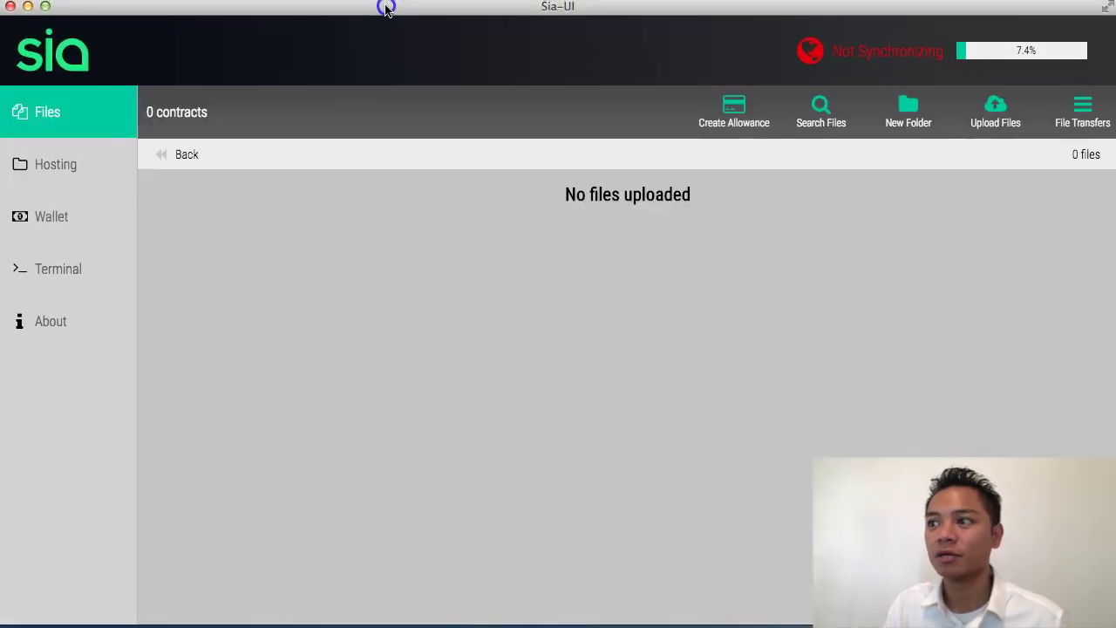
drag(386, 9, 386, 9)
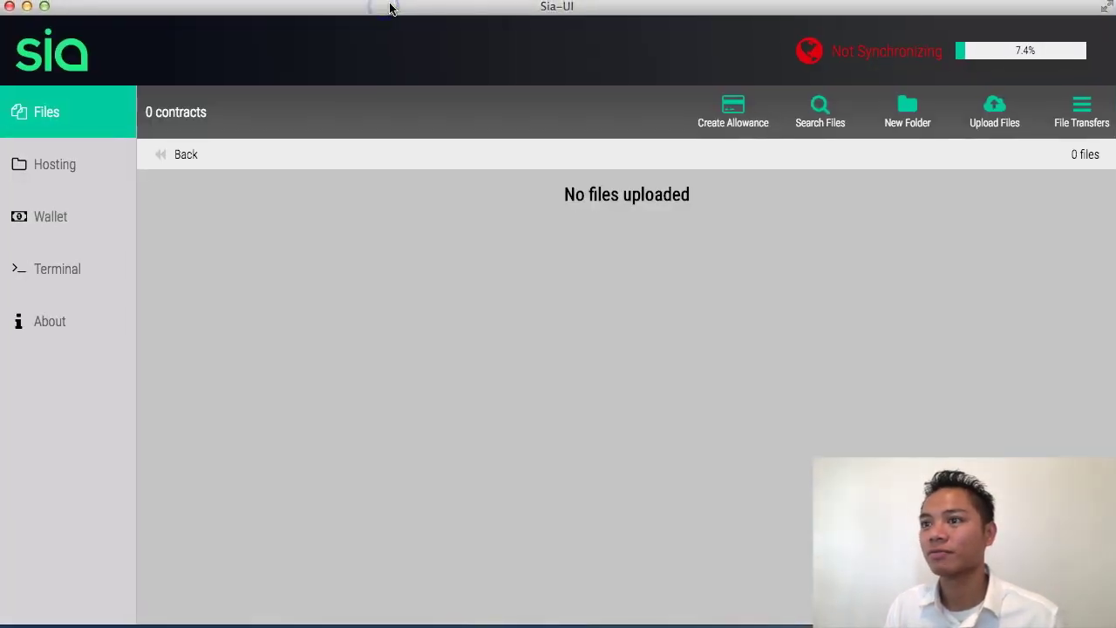